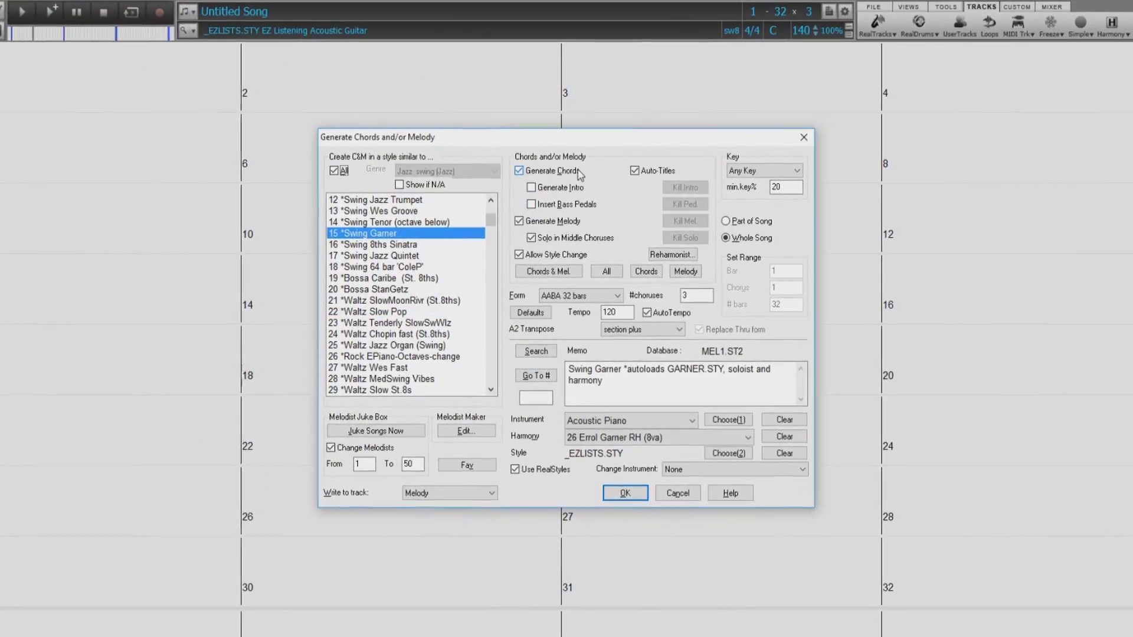
Step: Tick Generate Intro and Insert Bass Pedals, then untick Insert Bass Pedals again
{"action": "left_click", "coordinate": [552, 187]}
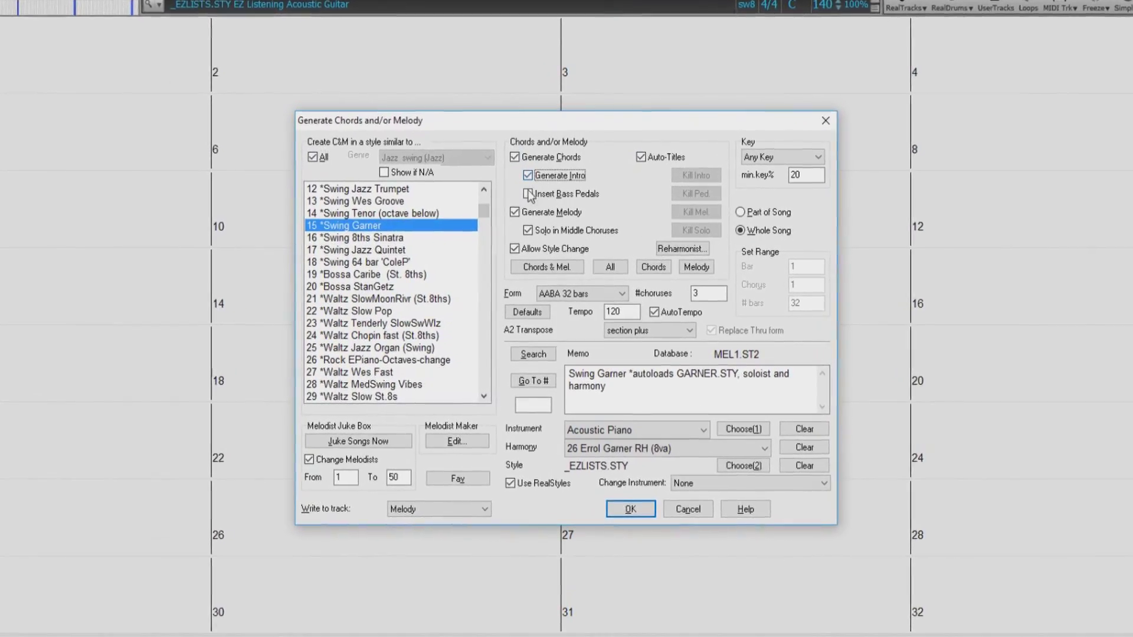
{"action": "left_click", "coordinate": [527, 191]}
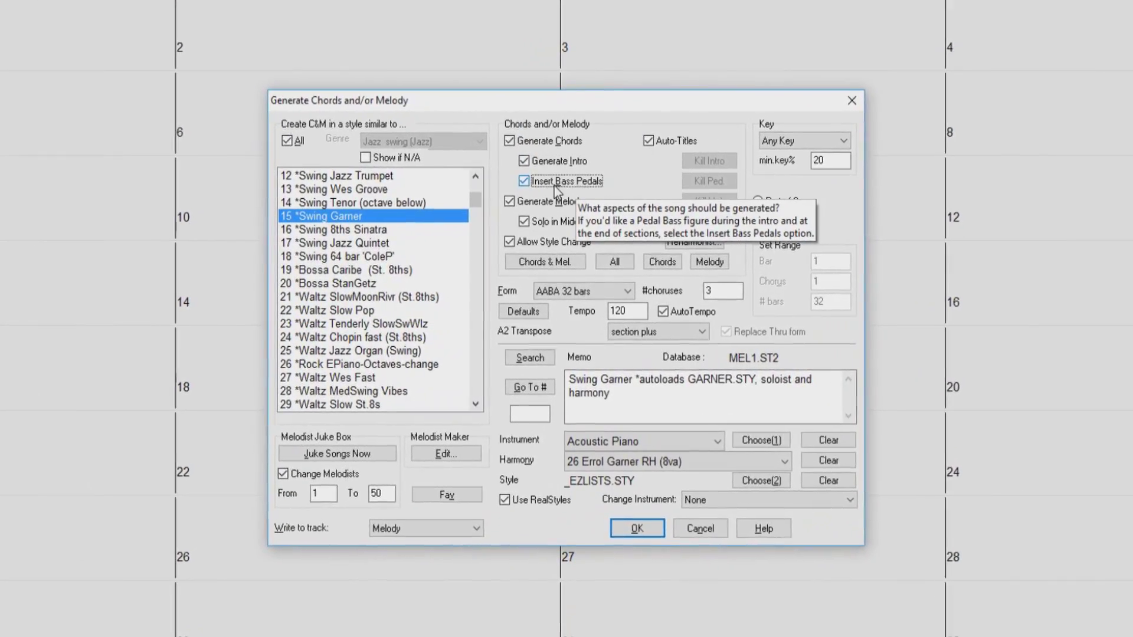
{"action": "left_click", "coordinate": [523, 178]}
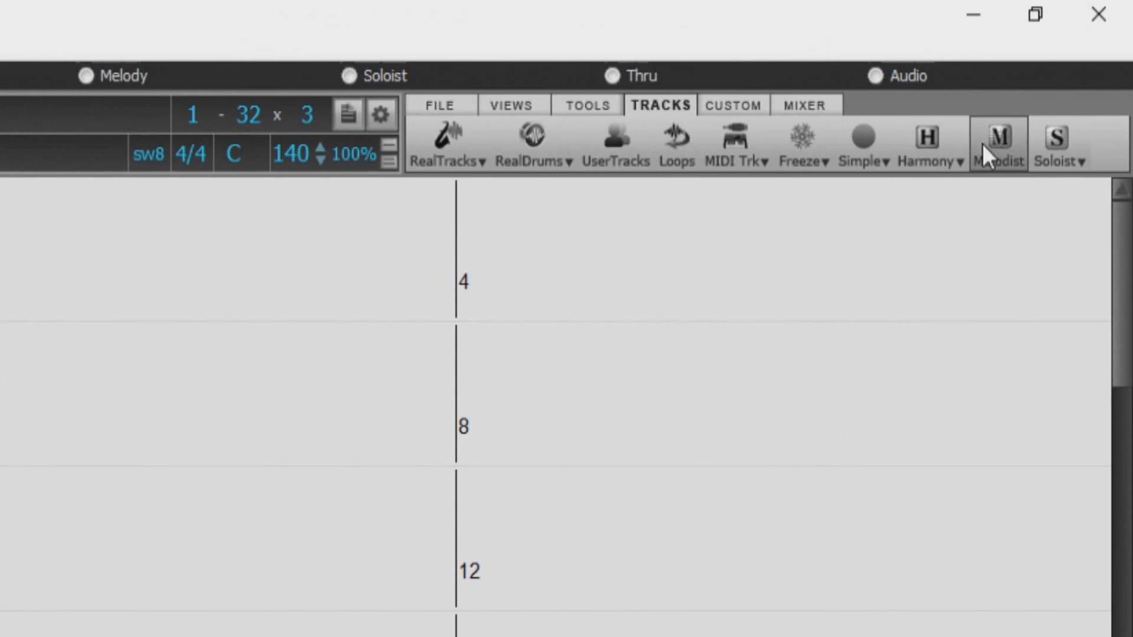
Step: Reopen the Generate Chords and/or Melody dialog with Shift+F5
{"action": "left_click", "coordinate": [995, 150]}
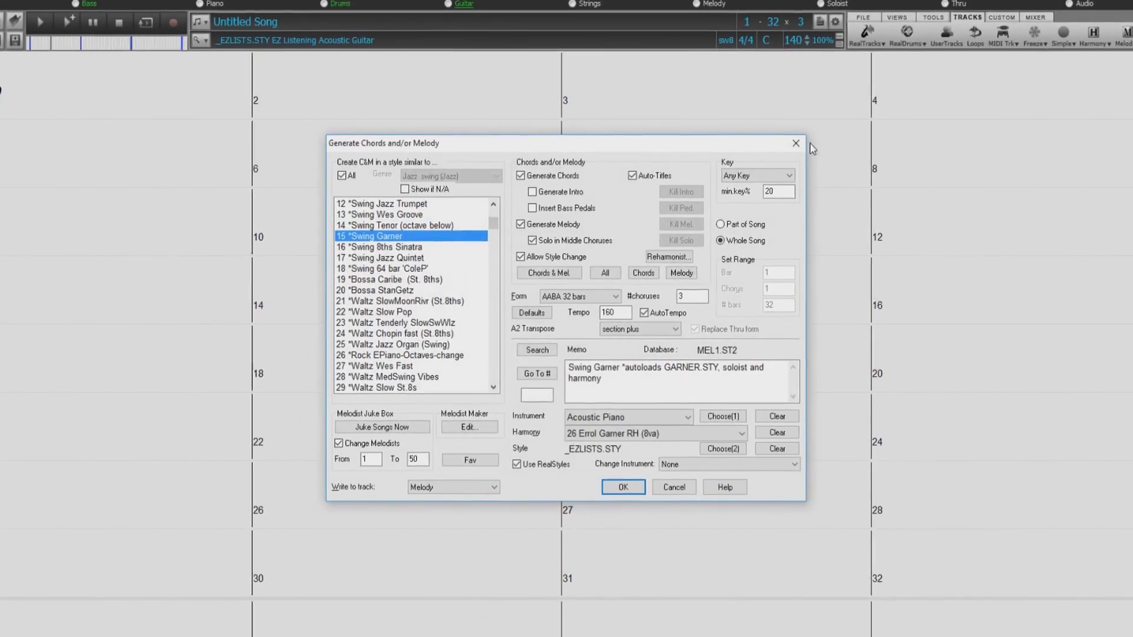
{"action": "left_click", "coordinate": [807, 136]}
{"action": "key", "text": "shift+F5"}
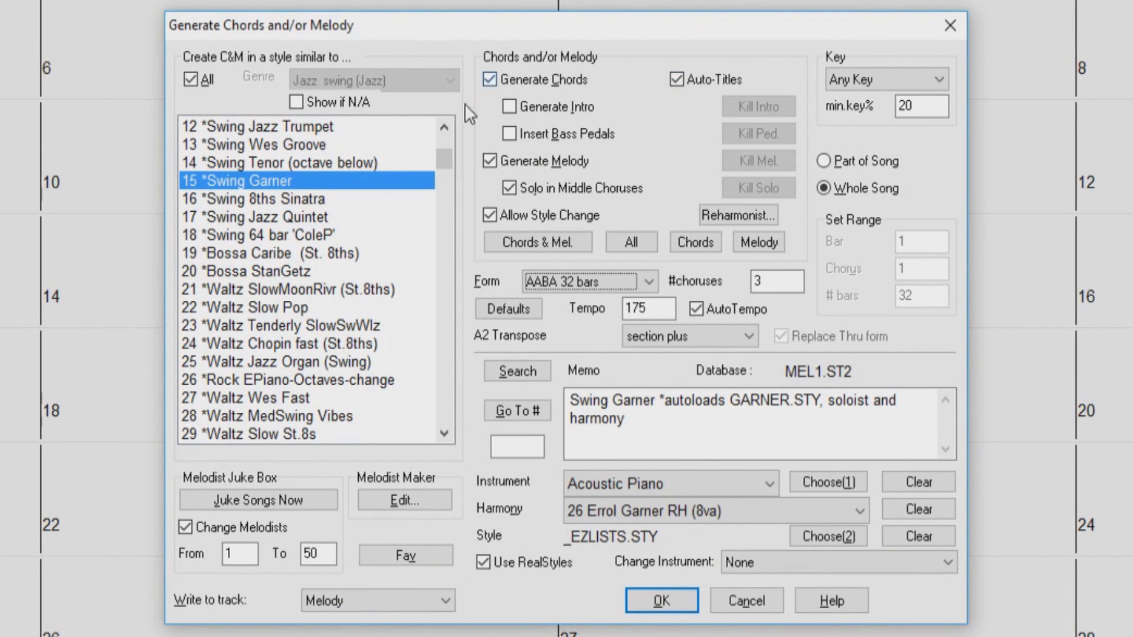
{"action": "mouse_move", "coordinate": [441, 157]}
{"action": "left_mouse_down"}
{"action": "mouse_move", "coordinate": [444, 139]}
{"action": "mouse_move", "coordinate": [448, 196]}
{"action": "mouse_move", "coordinate": [451, 141]}
{"action": "left_mouse_up"}
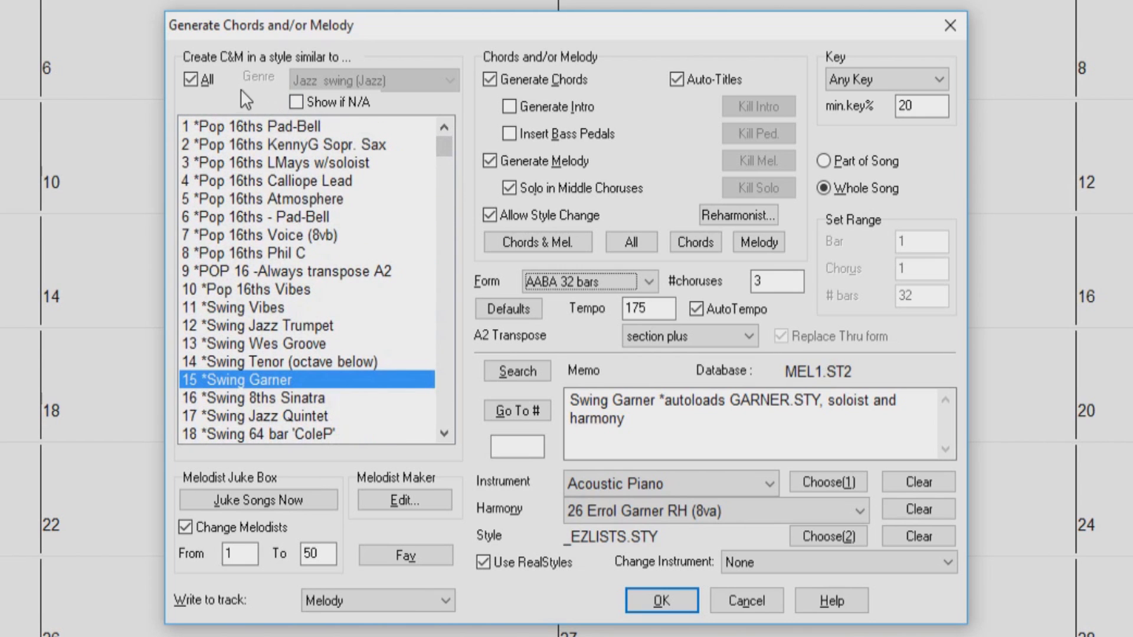
Step: Filter the Melodist styles to the Jazz swing genre, then list styles from all genres again
{"action": "left_click", "coordinate": [189, 80]}
{"action": "left_click", "coordinate": [449, 79]}
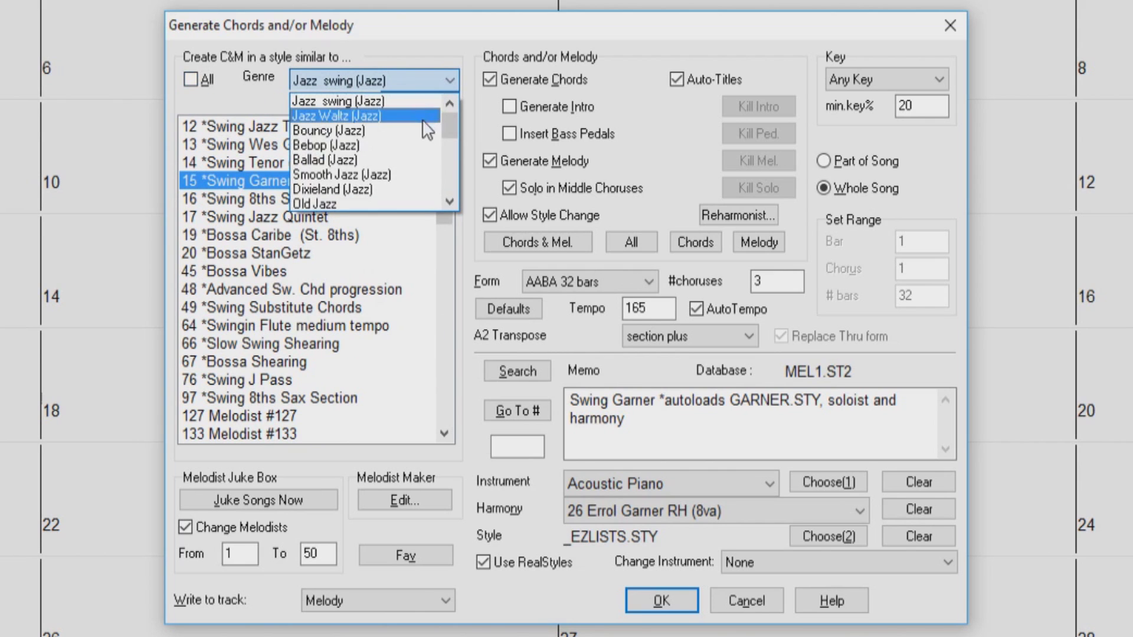
{"action": "left_click", "coordinate": [420, 102]}
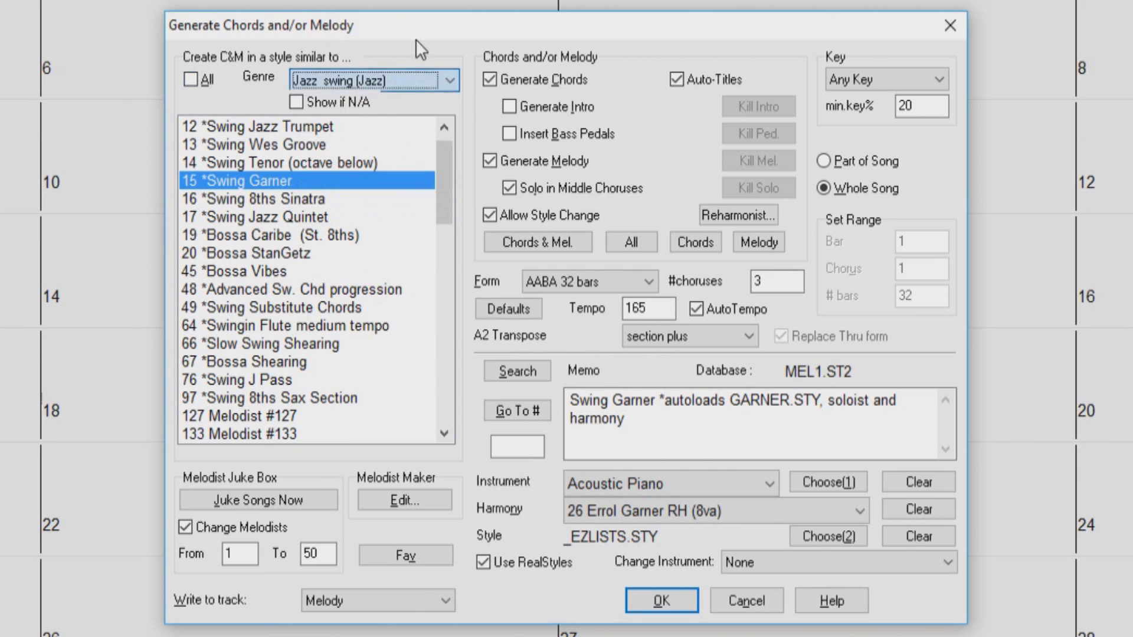
{"action": "left_click", "coordinate": [299, 101]}
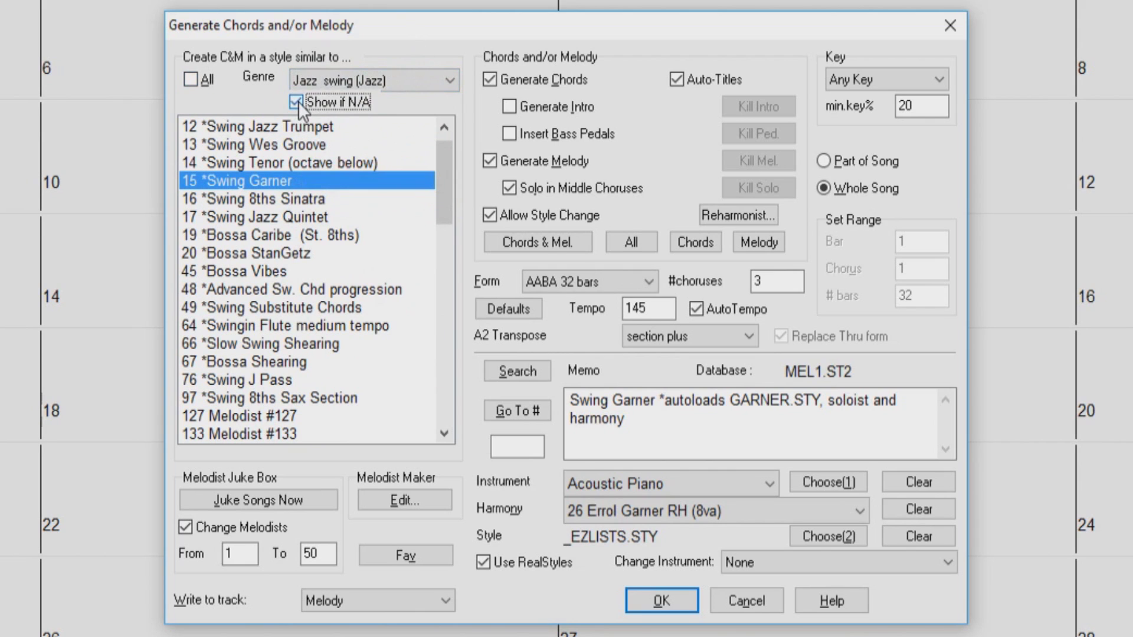
{"action": "left_click", "coordinate": [191, 79]}
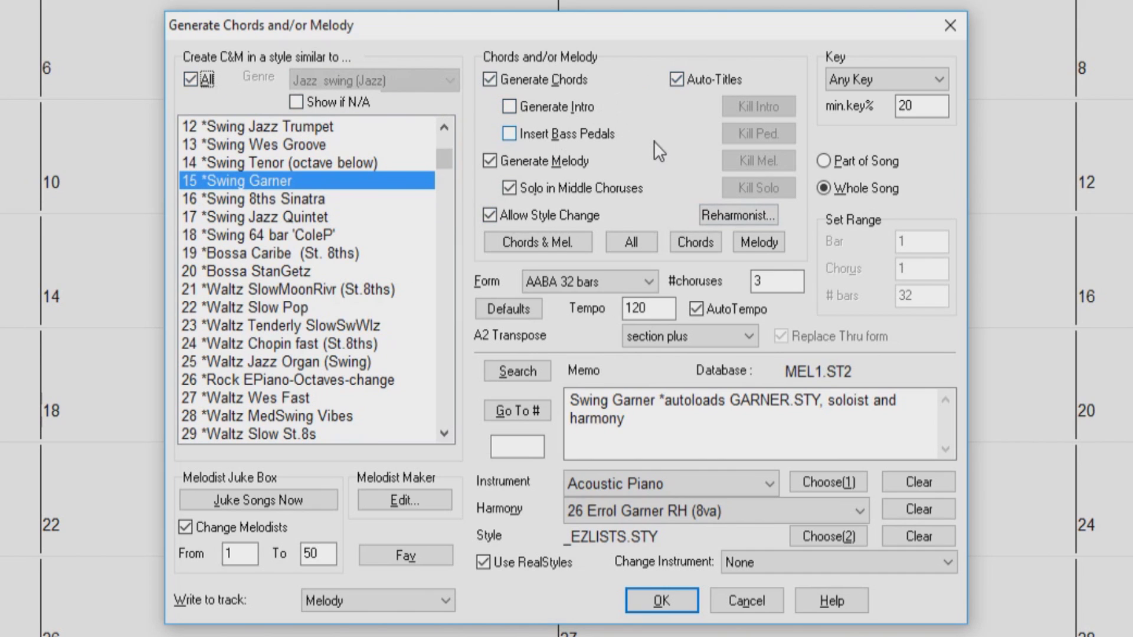
{"action": "mouse_move", "coordinate": [653, 140]}
Step: Turn on Generate Intro and Insert Bass Pedals, then look at the Reharmonist options
{"action": "left_click", "coordinate": [511, 105]}
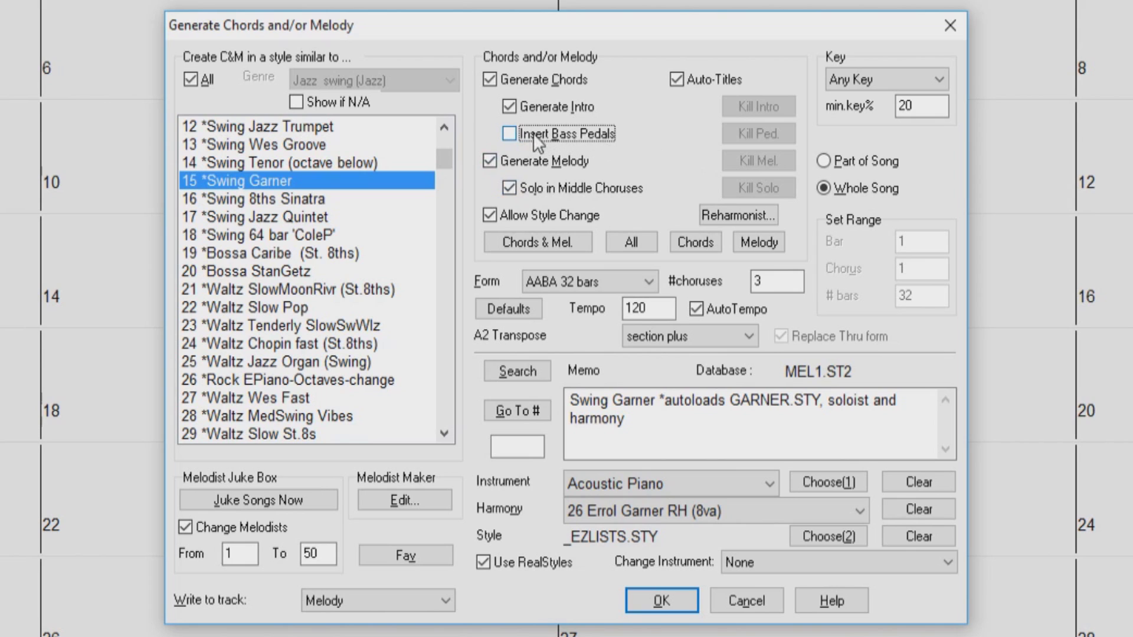
{"action": "left_click", "coordinate": [509, 128]}
{"action": "mouse_move", "coordinate": [515, 217]}
{"action": "key", "text": "alt+w"}
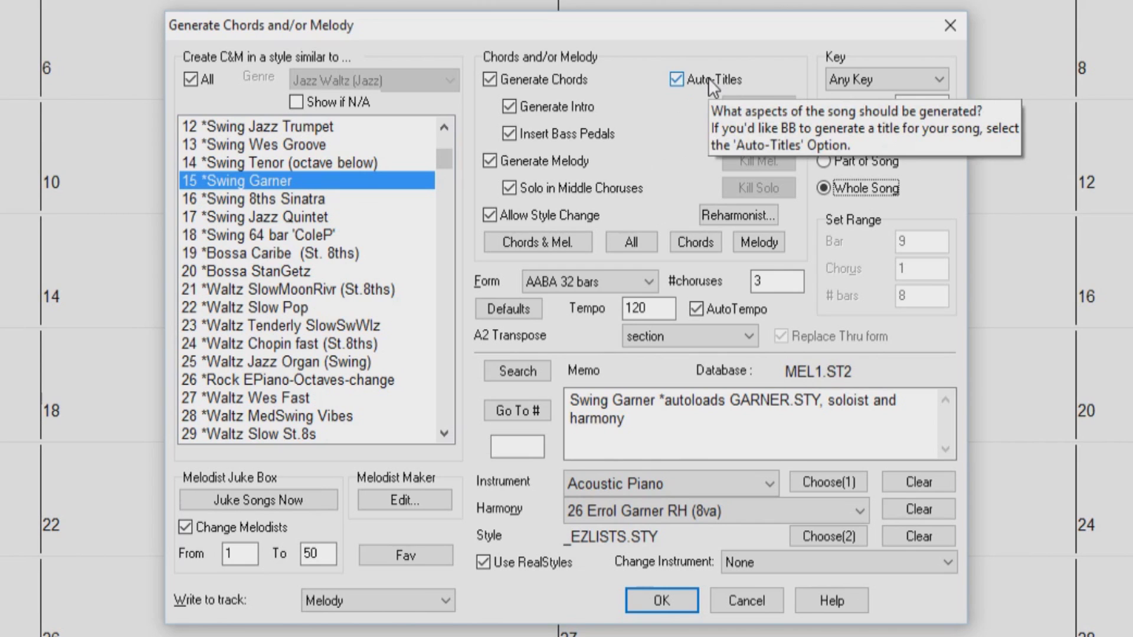
{"action": "left_click", "coordinate": [735, 215]}
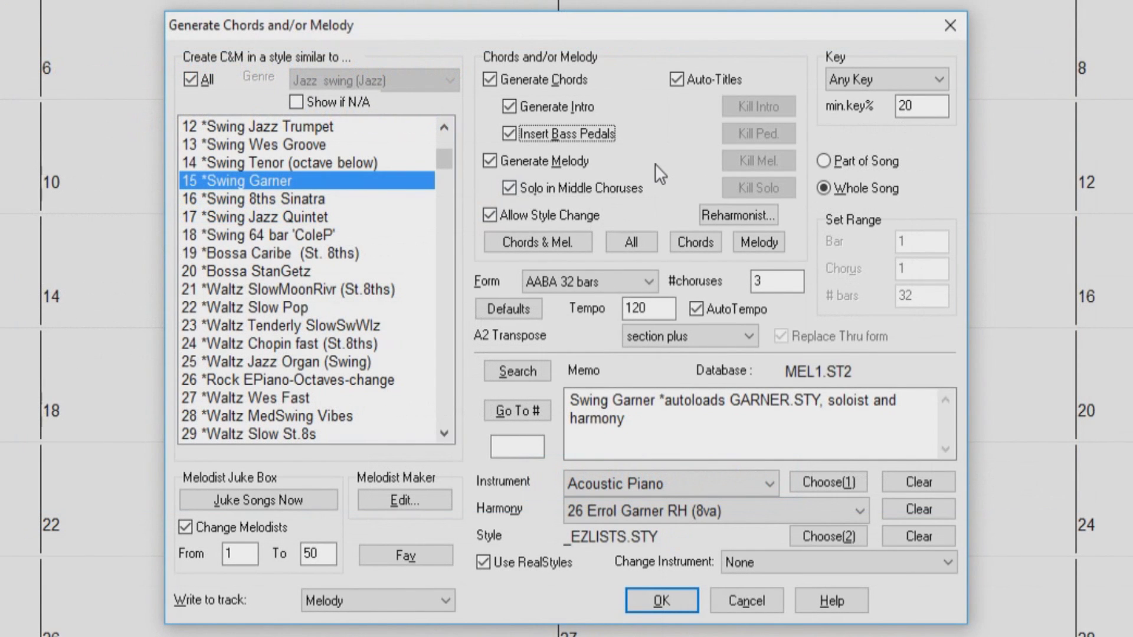
{"action": "left_click", "coordinate": [532, 240]}
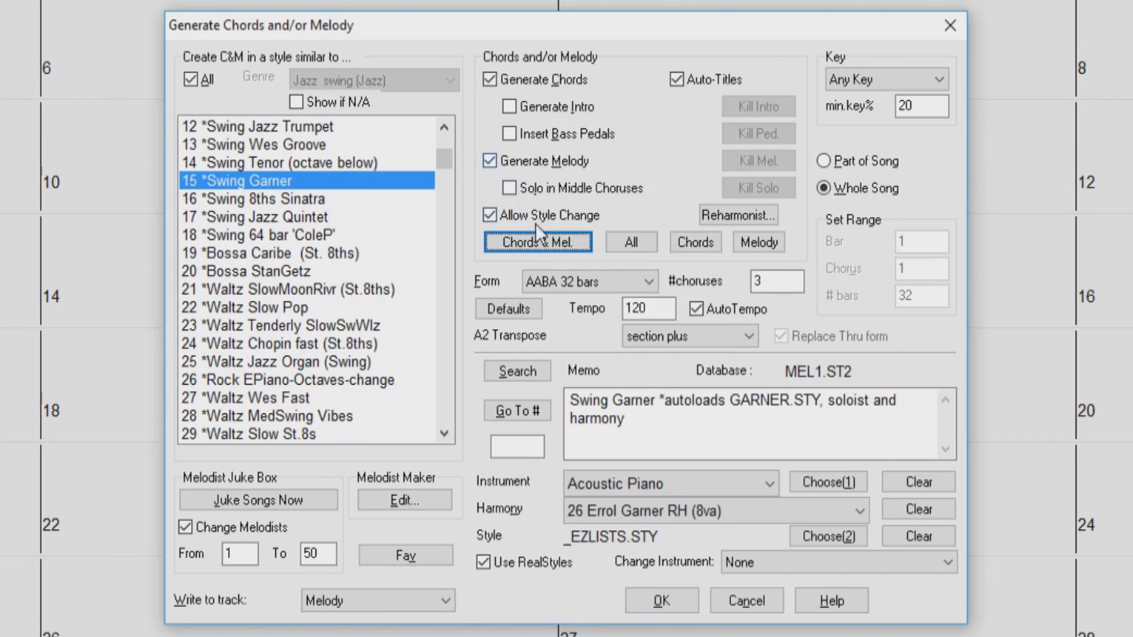
{"action": "left_click", "coordinate": [637, 240]}
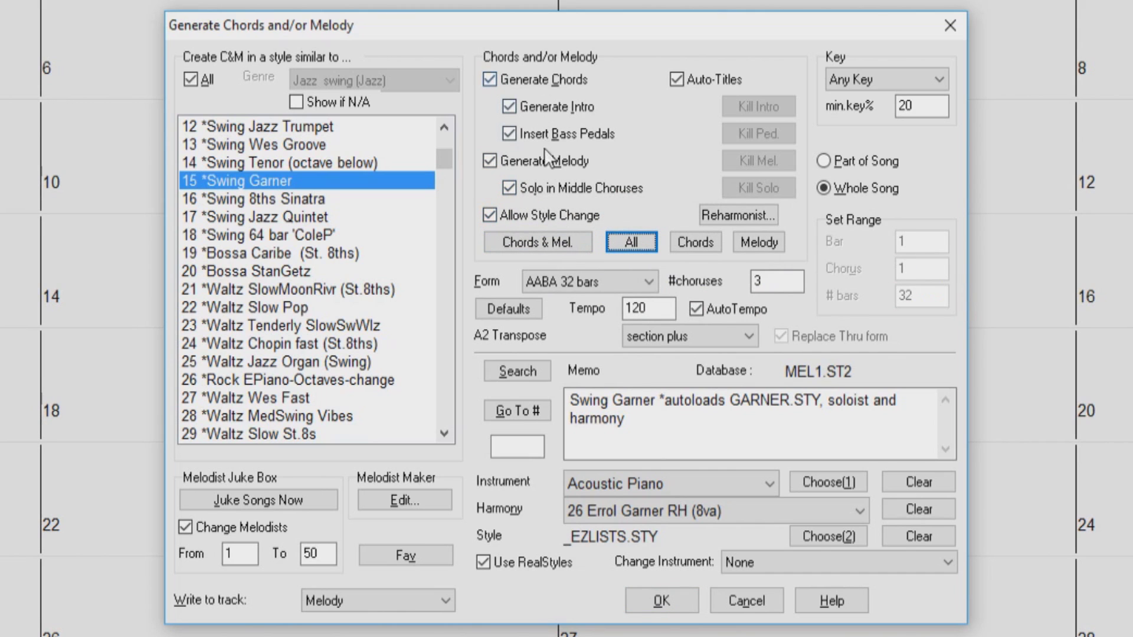
{"action": "left_click", "coordinate": [694, 242]}
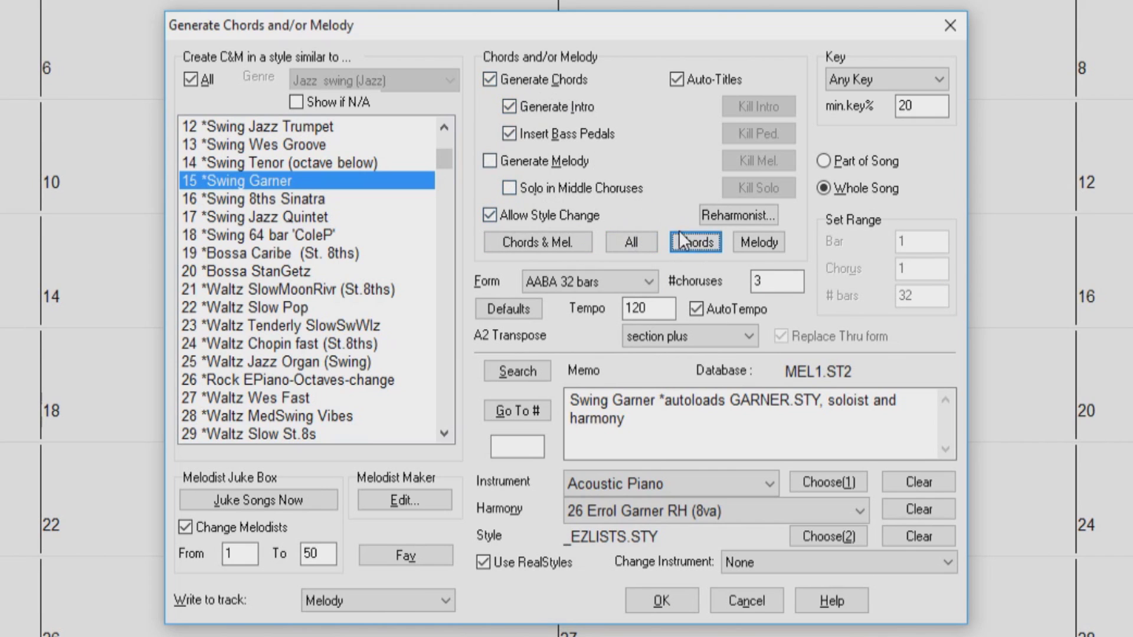
{"action": "left_click", "coordinate": [746, 242]}
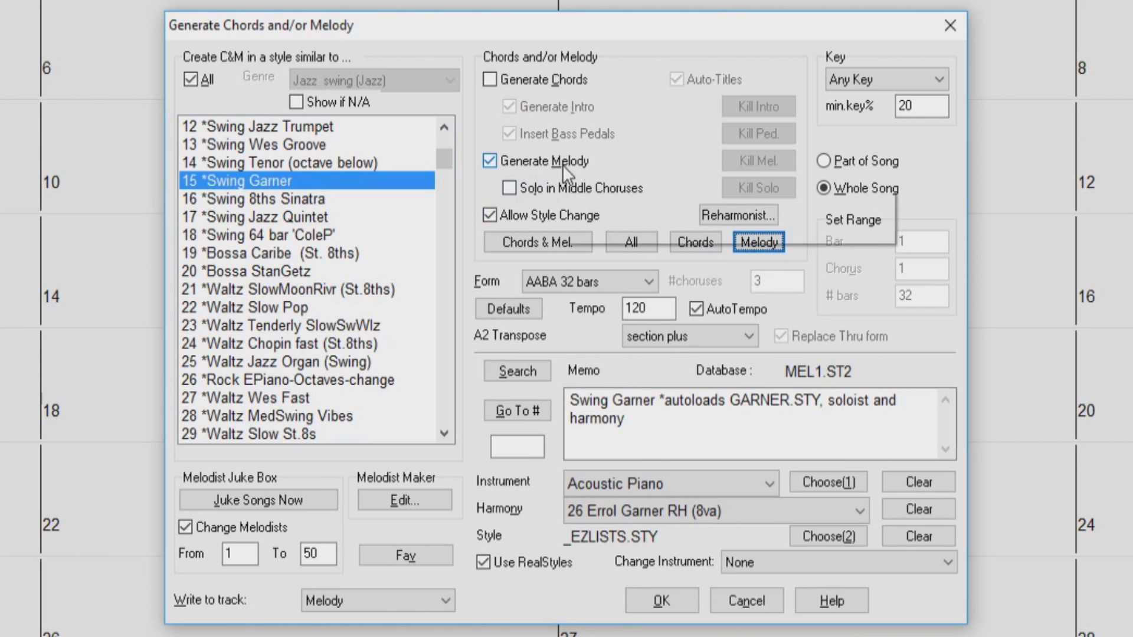
{"action": "left_click", "coordinate": [631, 242]}
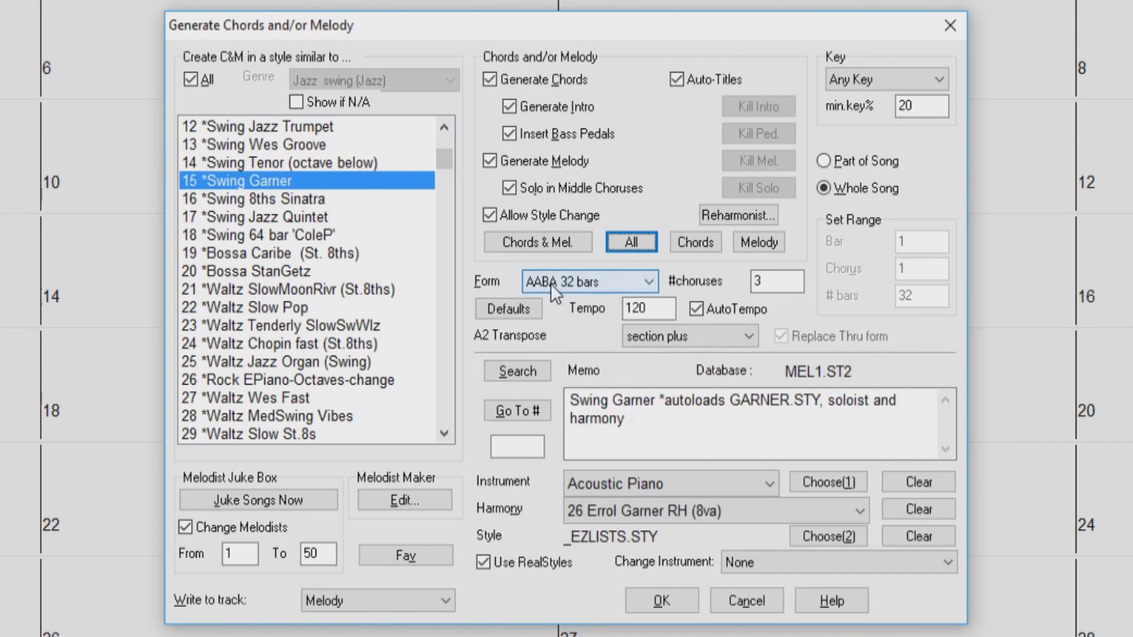
Step: Keep AABA 32 bars as the song form for Skanky Bop, then bring the generator back with Shift+F5
{"action": "left_click", "coordinate": [647, 280]}
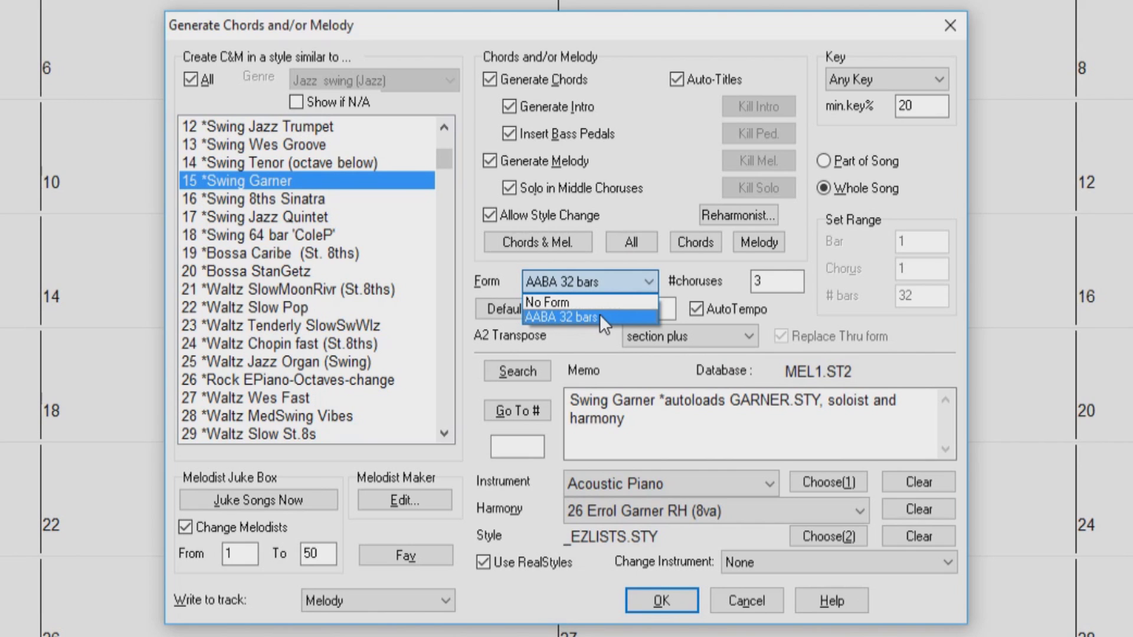
{"action": "left_click", "coordinate": [593, 330]}
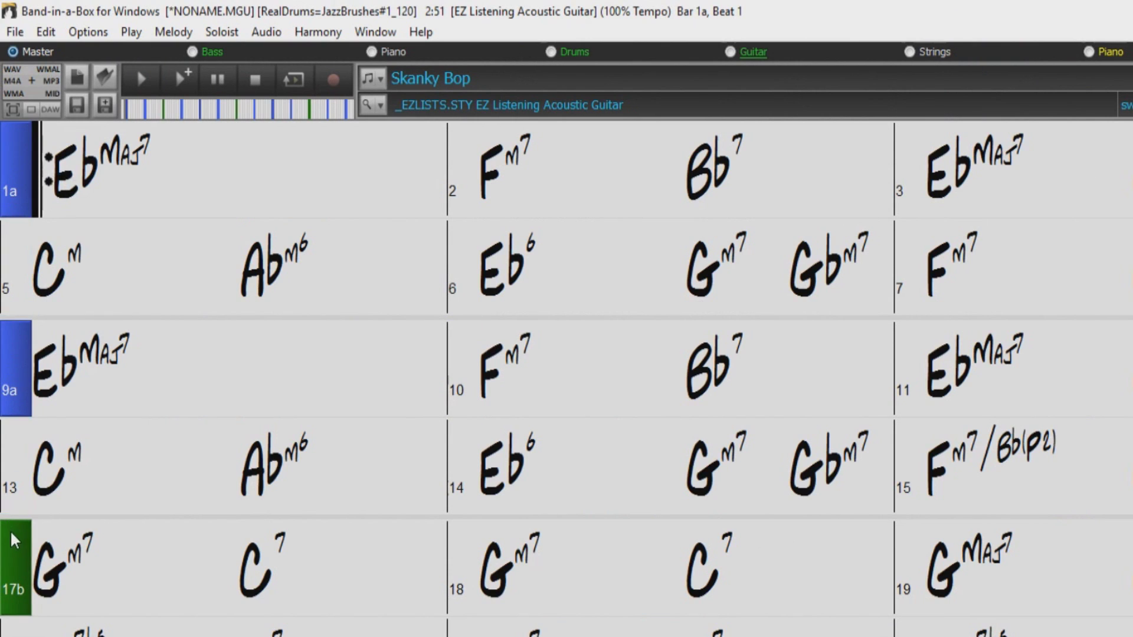
{"action": "key", "text": "shift+F5"}
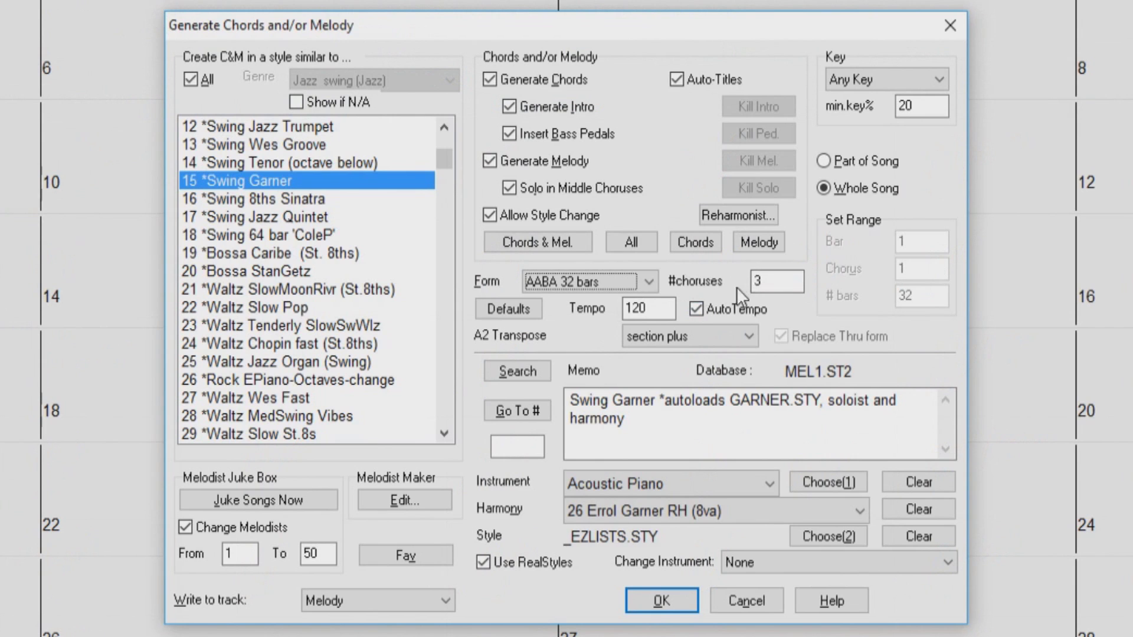
{"action": "left_click", "coordinate": [751, 282]}
{"action": "mouse_move", "coordinate": [732, 284]}
{"action": "left_click", "coordinate": [632, 308]}
{"action": "double_click", "coordinate": [634, 308]}
{"action": "left_click", "coordinate": [636, 310]}
{"action": "left_click", "coordinate": [696, 309]}
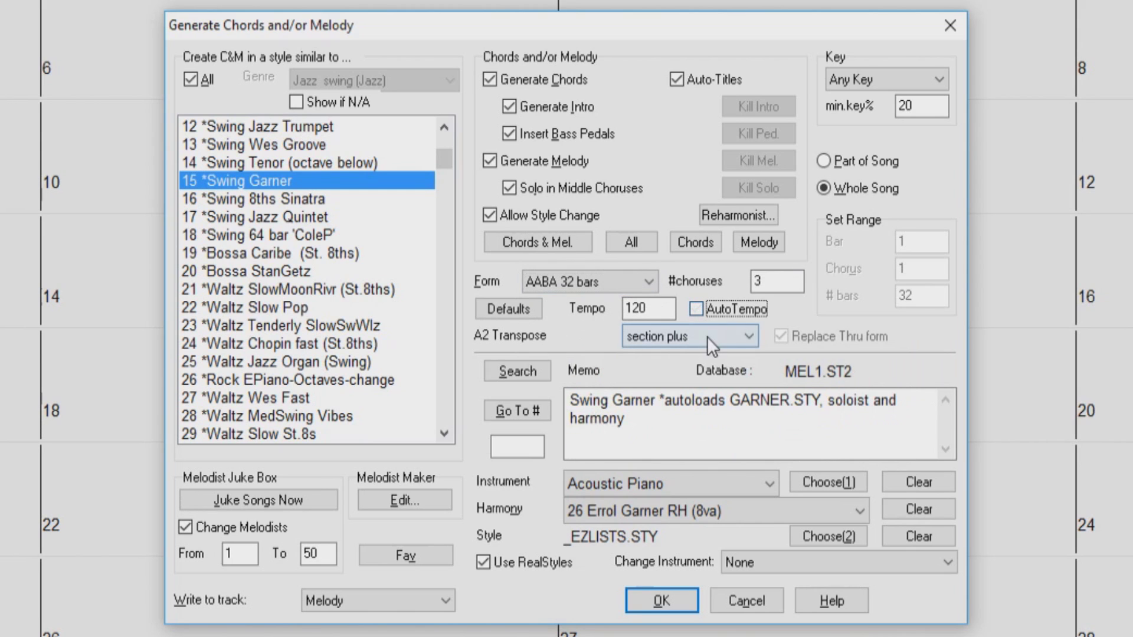
{"action": "left_click", "coordinate": [698, 307]}
Step: Change A2 Transpose from section plus to section
{"action": "mouse_move", "coordinate": [500, 337]}
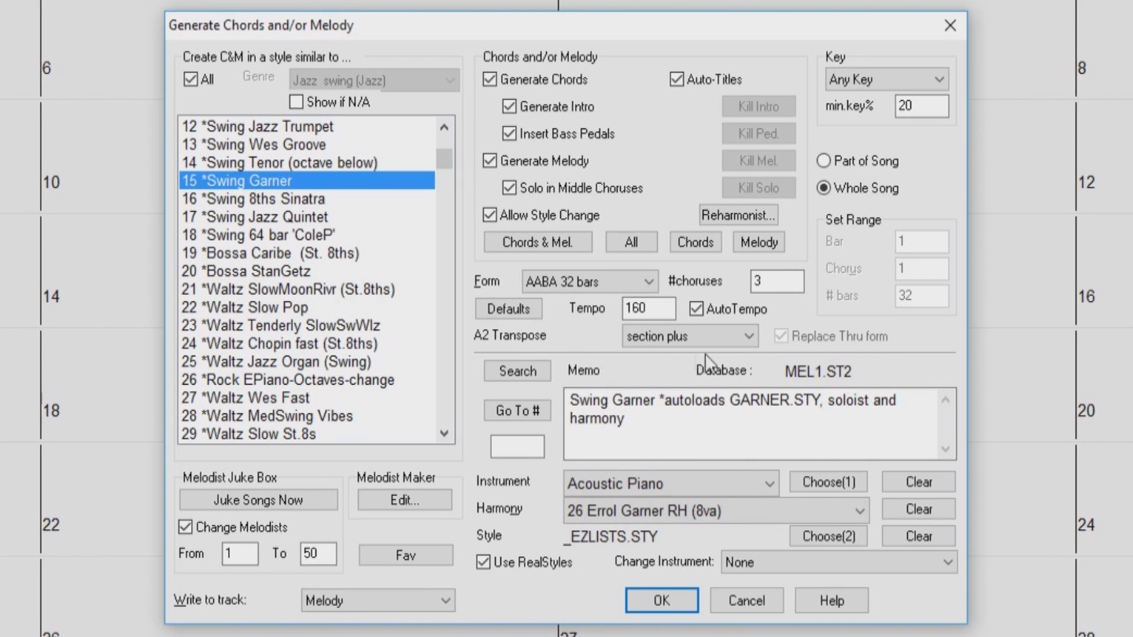
{"action": "left_click", "coordinate": [749, 335]}
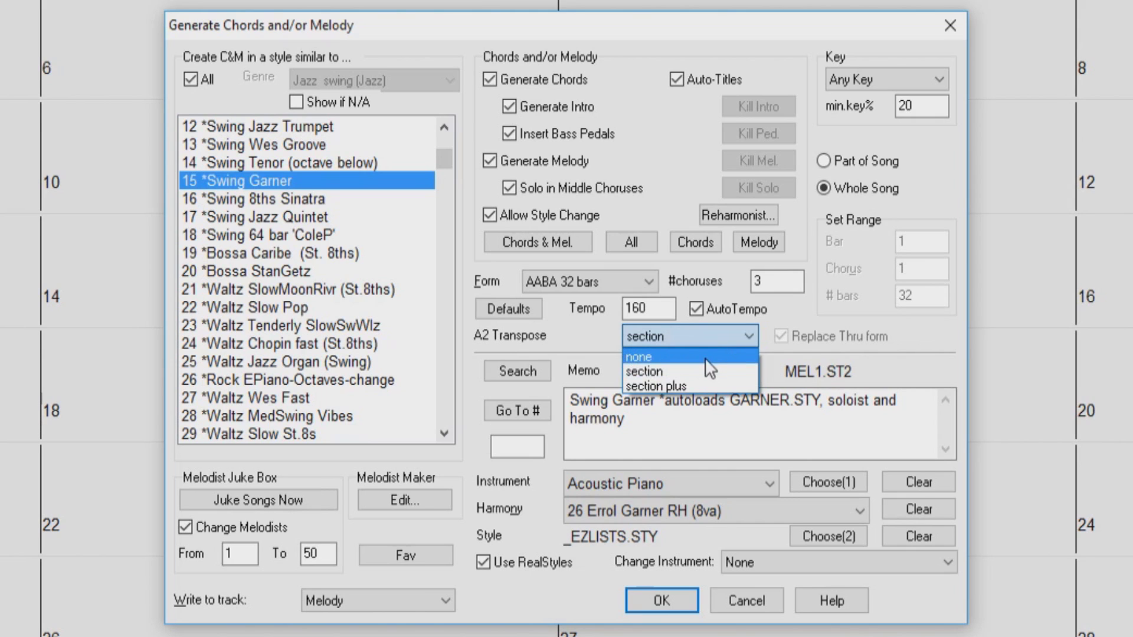
{"action": "left_click", "coordinate": [696, 370]}
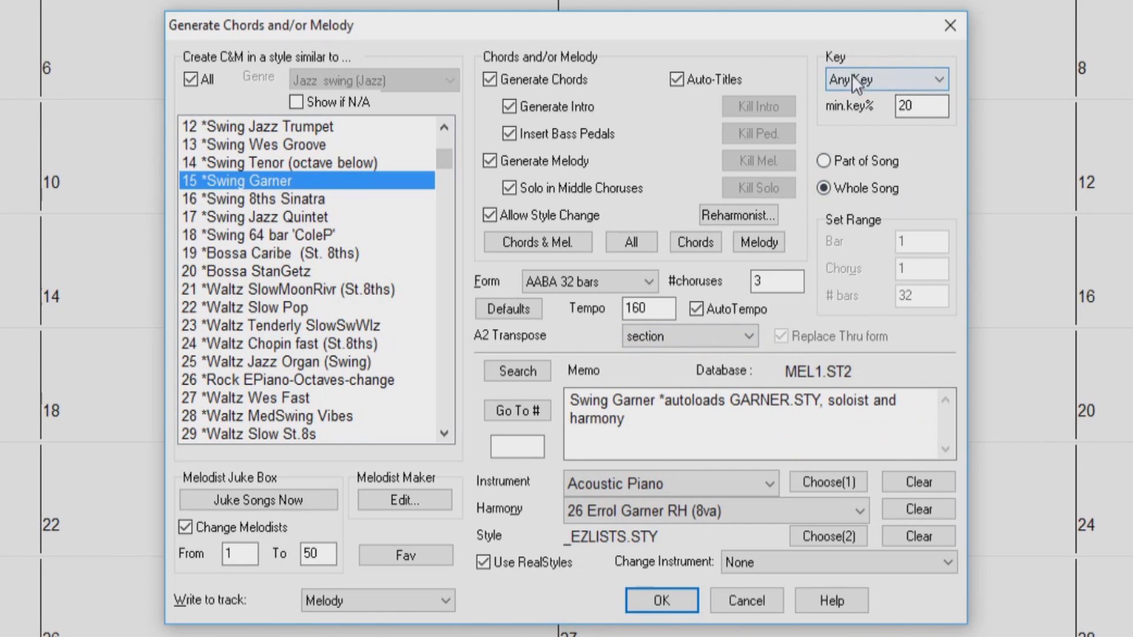
{"action": "left_click", "coordinate": [943, 79]}
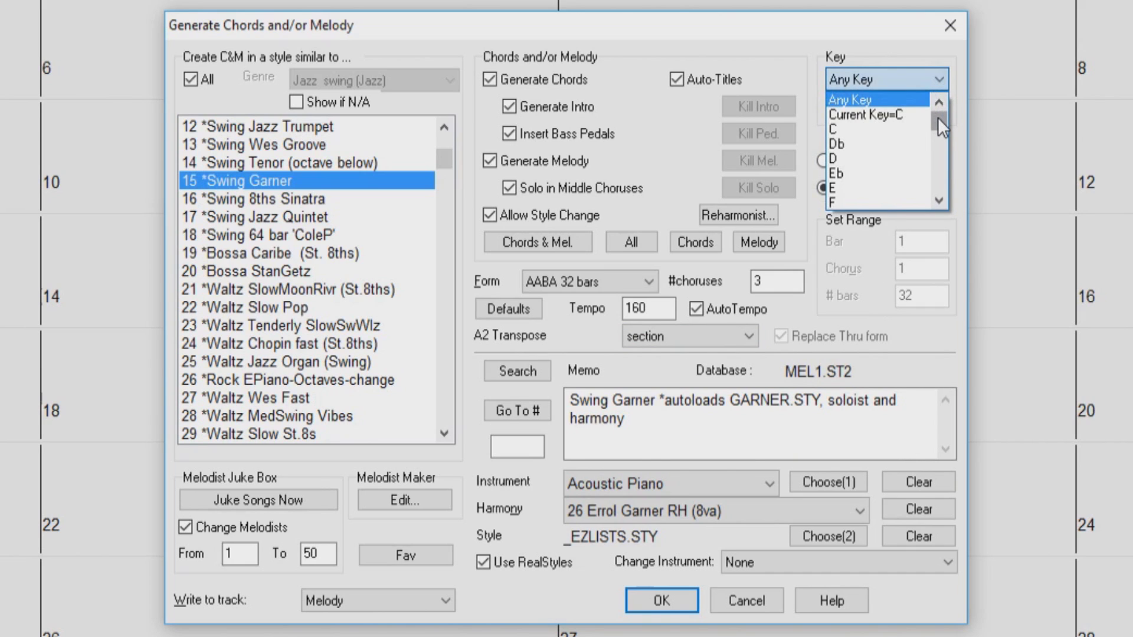
{"action": "left_click_drag", "start_coordinate": [937, 116], "coordinate": [939, 107]}
{"action": "left_click", "coordinate": [933, 76]}
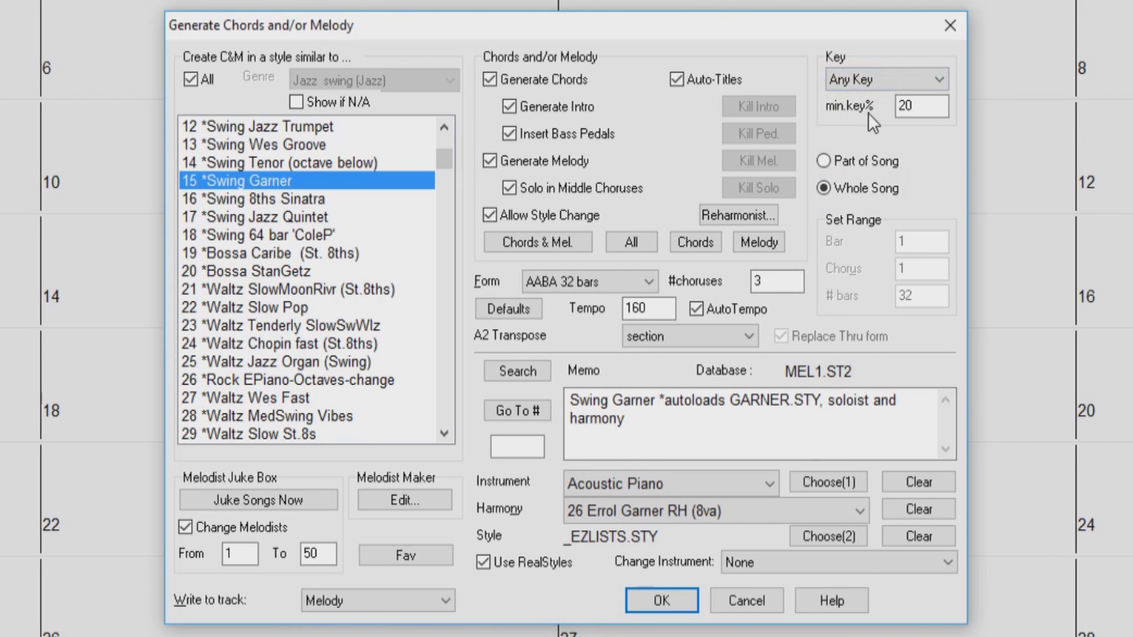
Step: Generate chords and melody for Part of Song, 32 bars from bar 1, chorus 1
{"action": "mouse_move", "coordinate": [868, 112]}
{"action": "mouse_move", "coordinate": [923, 155]}
{"action": "left_click", "coordinate": [826, 159]}
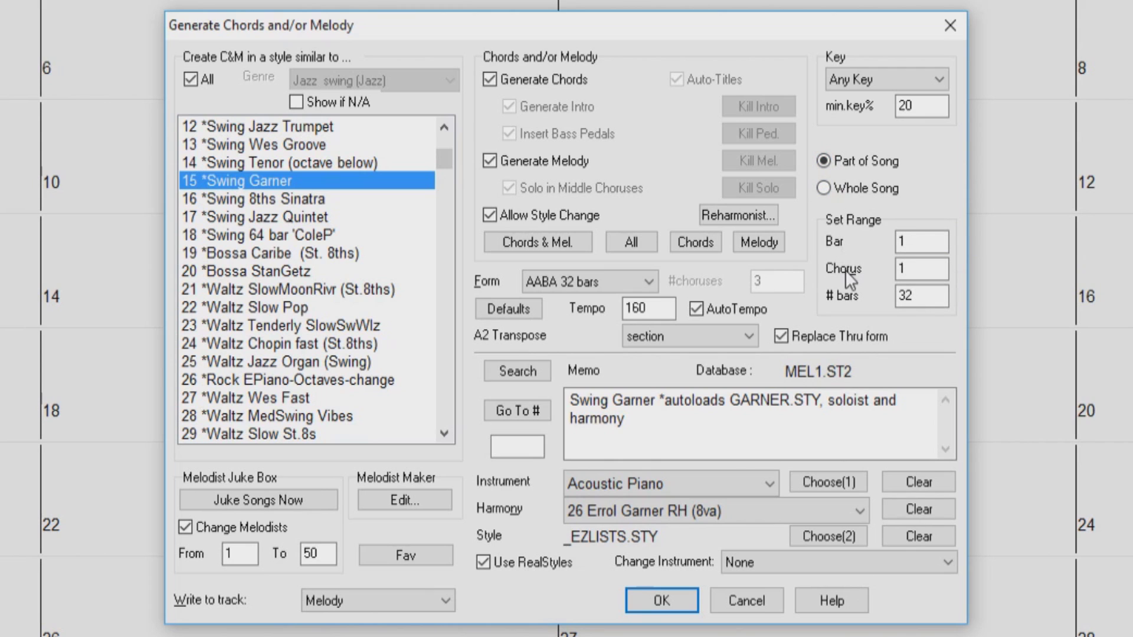
{"action": "left_click", "coordinate": [905, 302]}
{"action": "key", "text": "Return"}
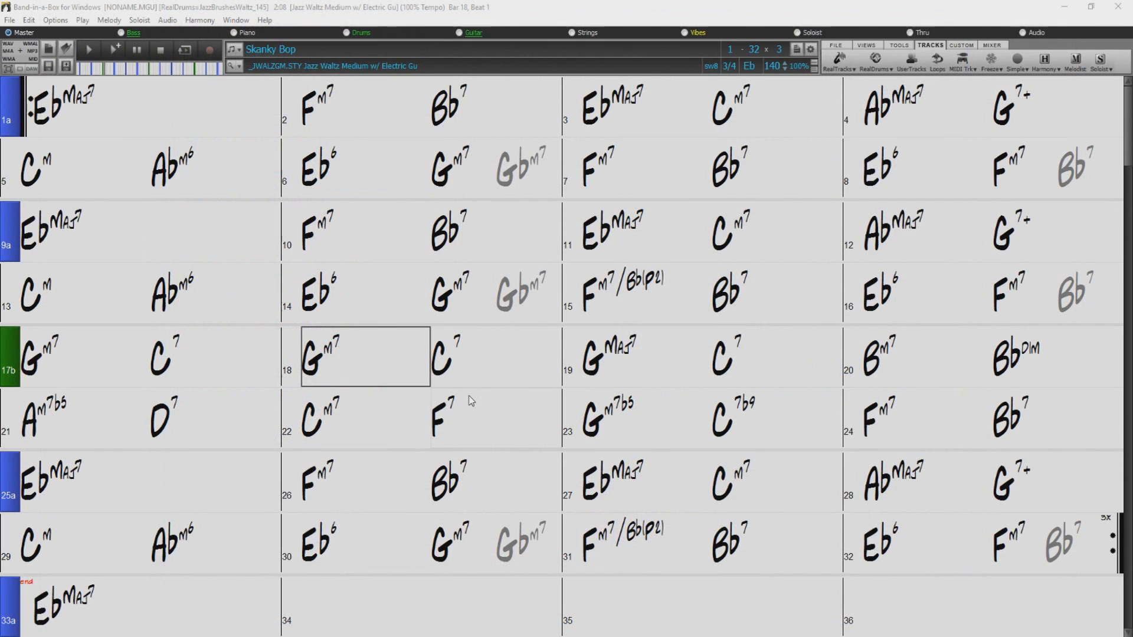
Step: Select bars 9–16, then regenerate Skanky Bop as a Whole Song in the generator
{"action": "left_click_drag", "start_coordinate": [94, 238], "coordinate": [1035, 292]}
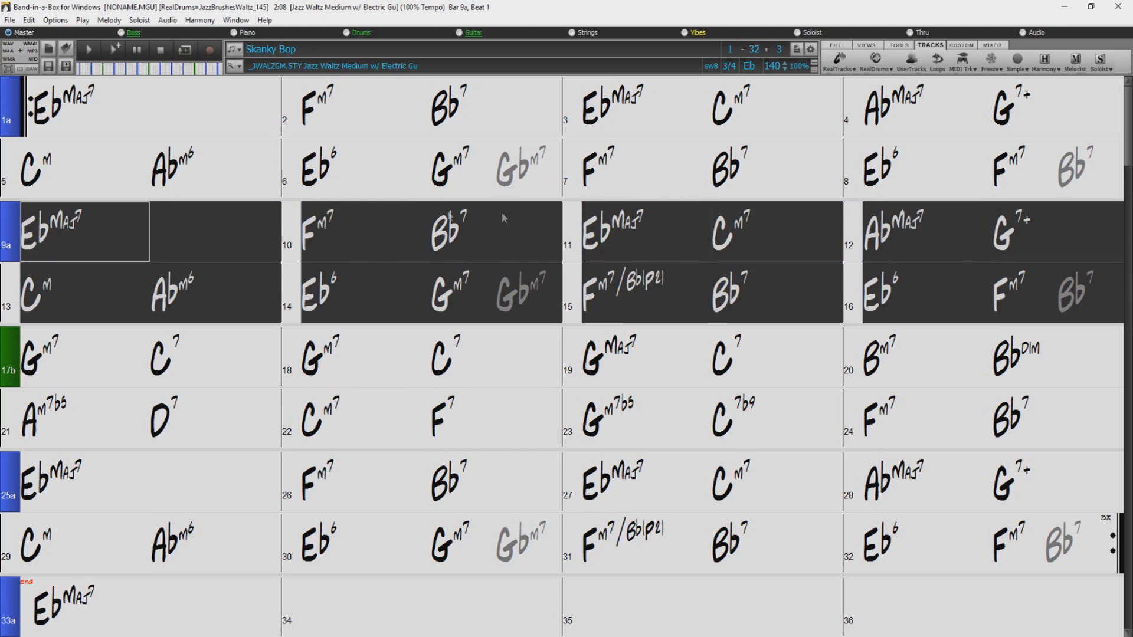
{"action": "left_click", "coordinate": [1076, 63]}
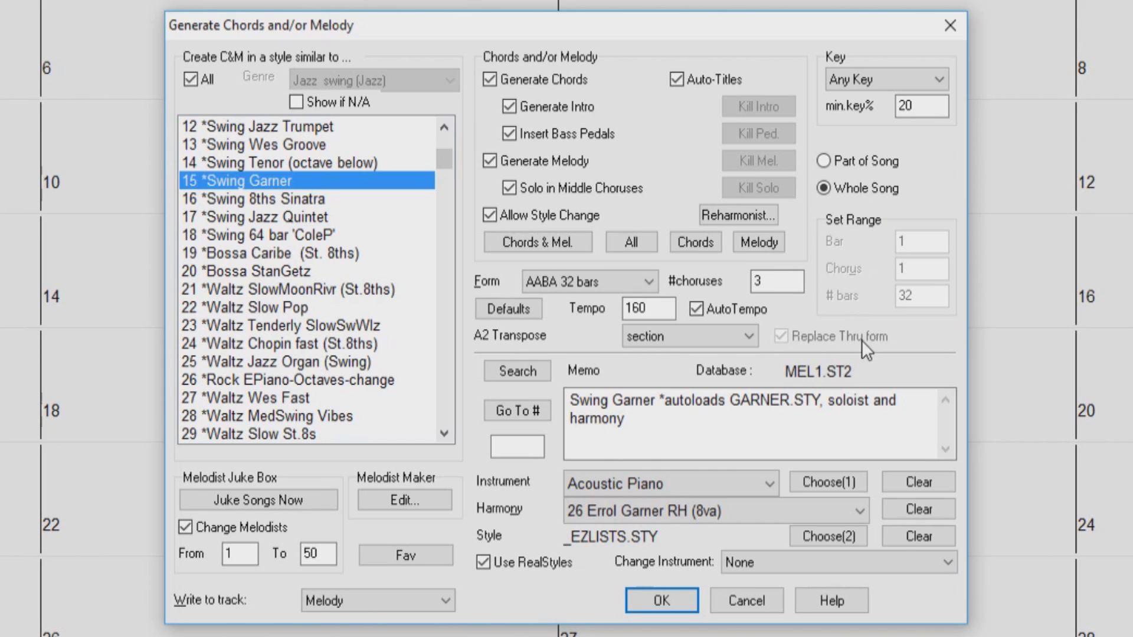
{"action": "left_click", "coordinate": [822, 161]}
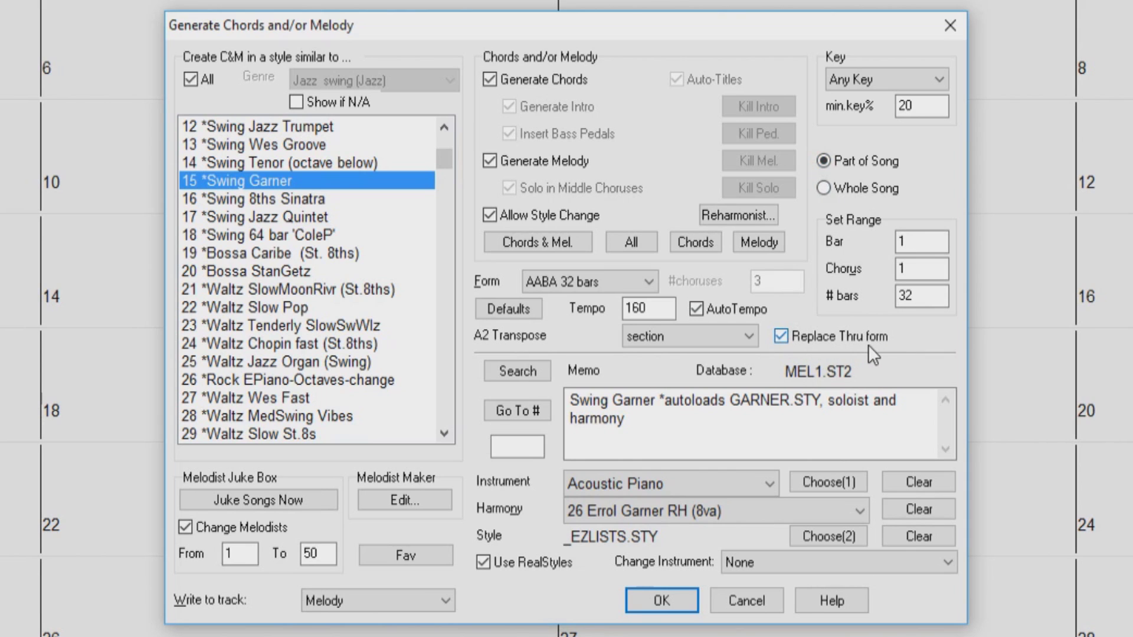
{"action": "mouse_move", "coordinate": [869, 345]}
{"action": "left_click", "coordinate": [848, 189]}
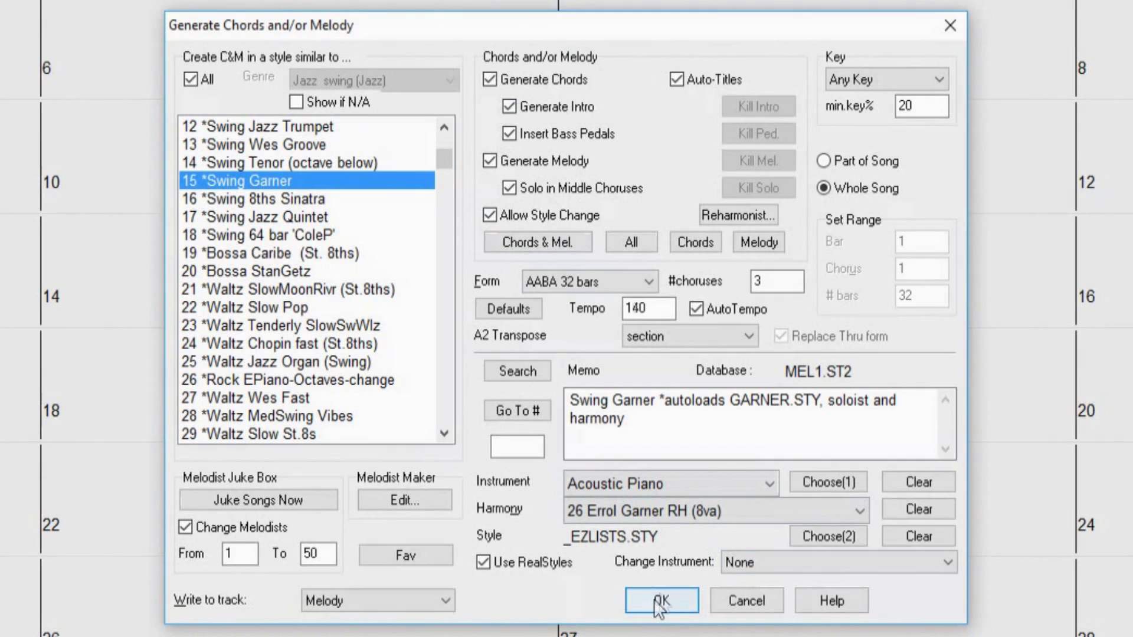
{"action": "left_click", "coordinate": [659, 600]}
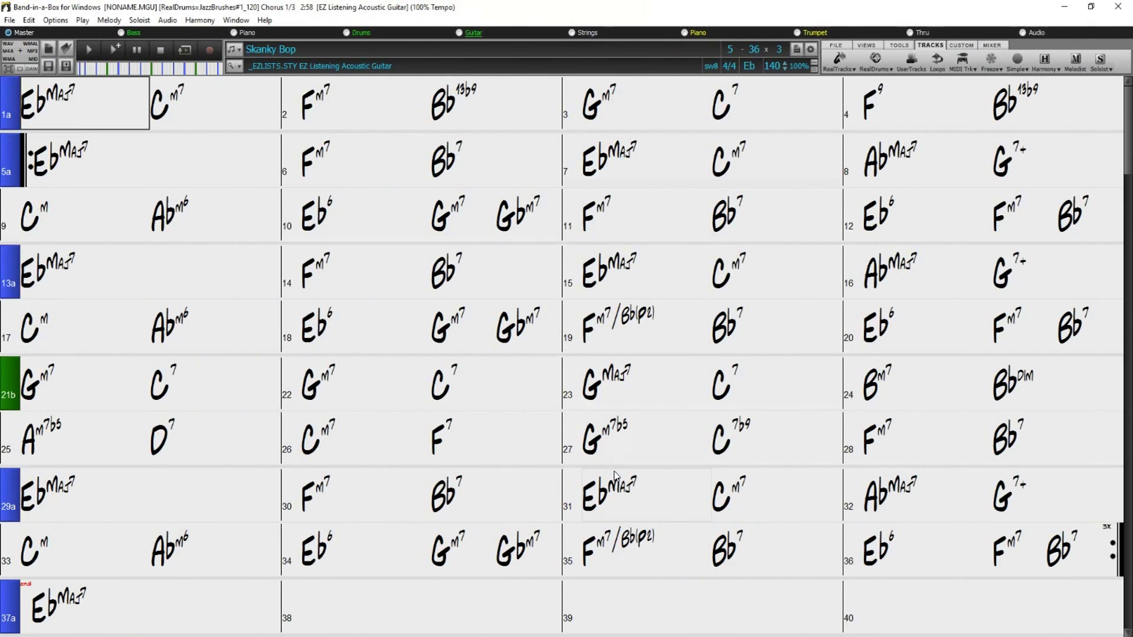
Step: Play the new Skanky Bop from the start, stop playback, and reopen the generator
{"action": "key", "text": "shift+Right"}
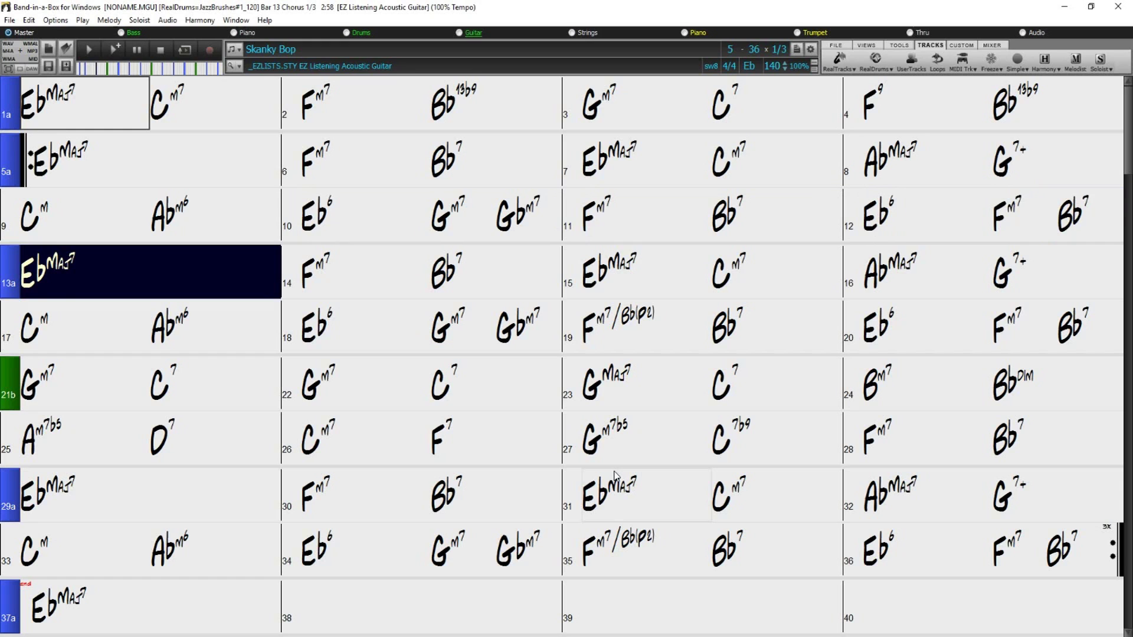
{"action": "key", "text": "Escape"}
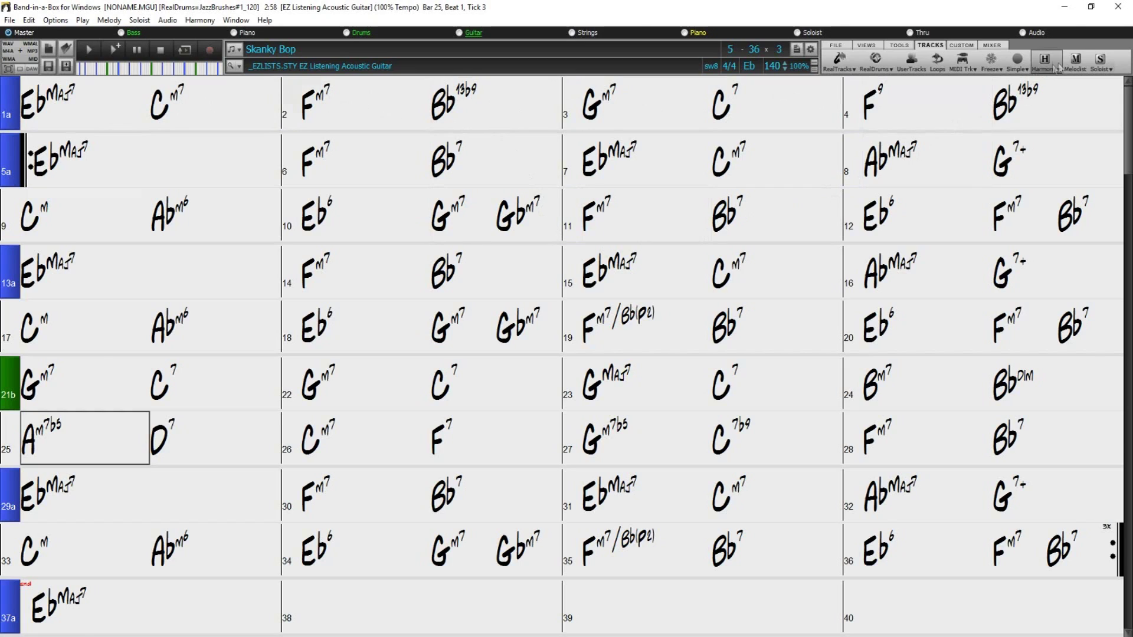
{"action": "left_click", "coordinate": [1075, 60]}
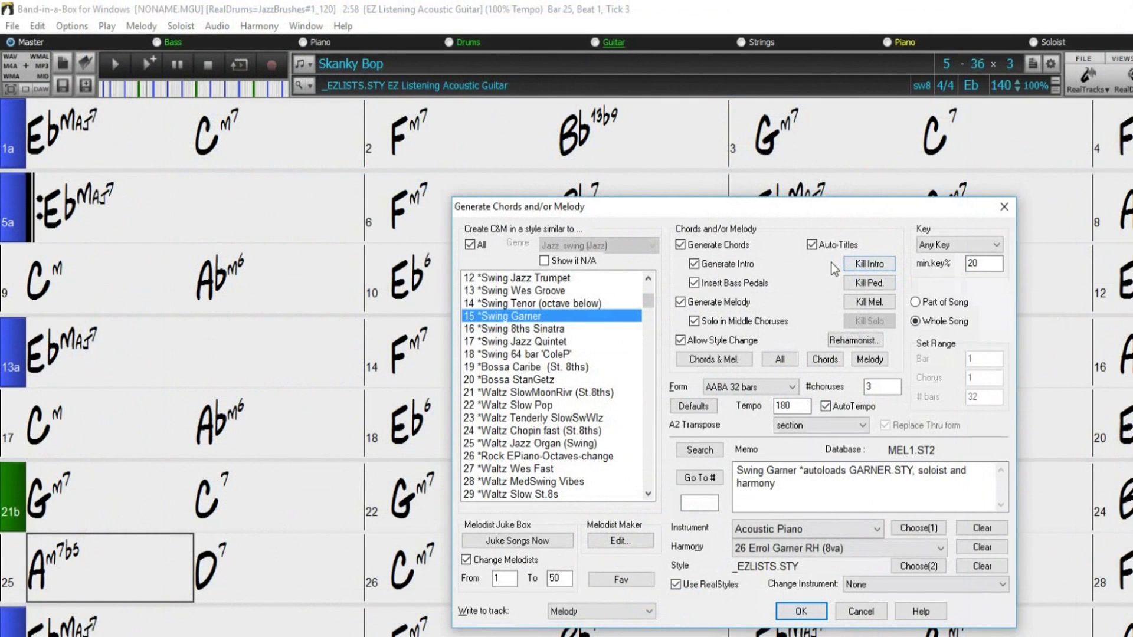
Step: Kill the intro so Skanky Bop starts at the first chorus, then cancel the generator
{"action": "left_click", "coordinate": [869, 264]}
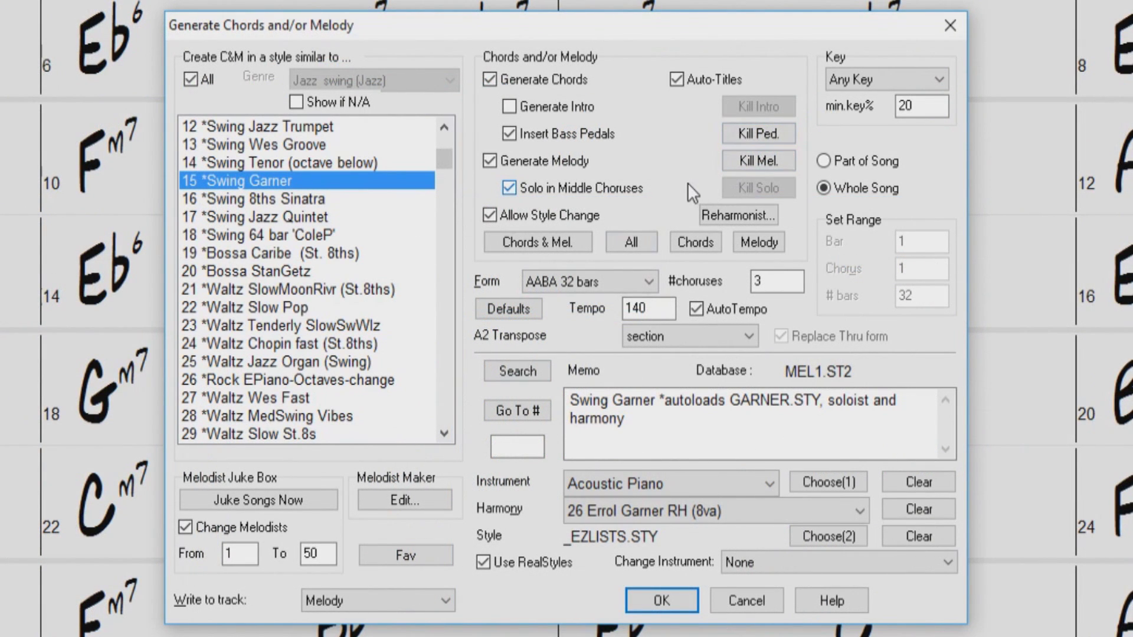
{"action": "mouse_move", "coordinate": [689, 184]}
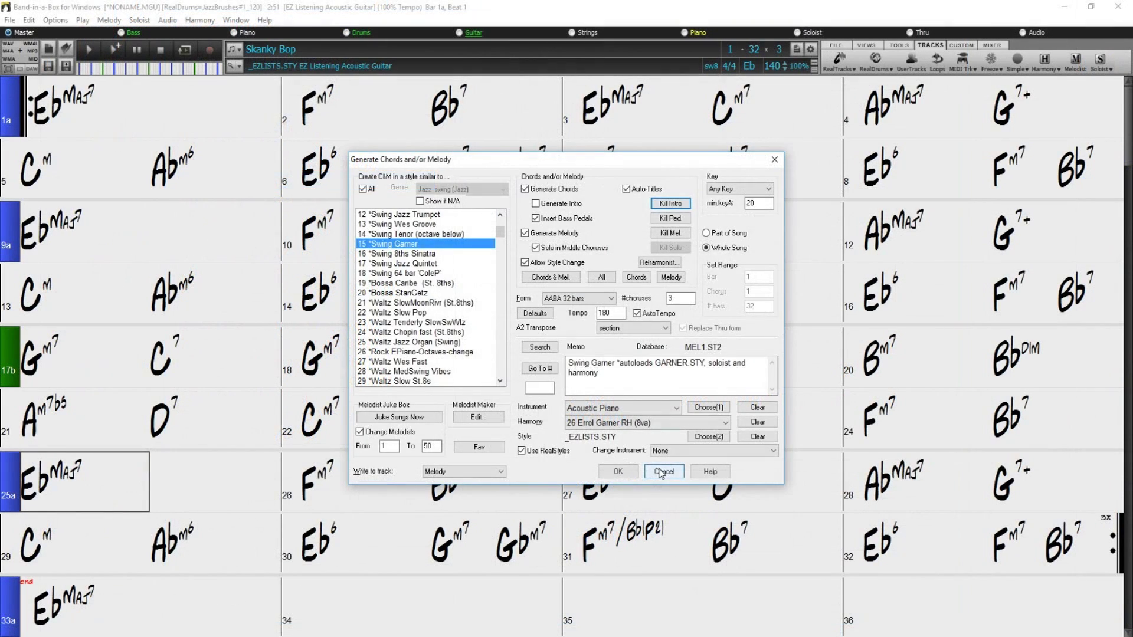
{"action": "left_click", "coordinate": [731, 602]}
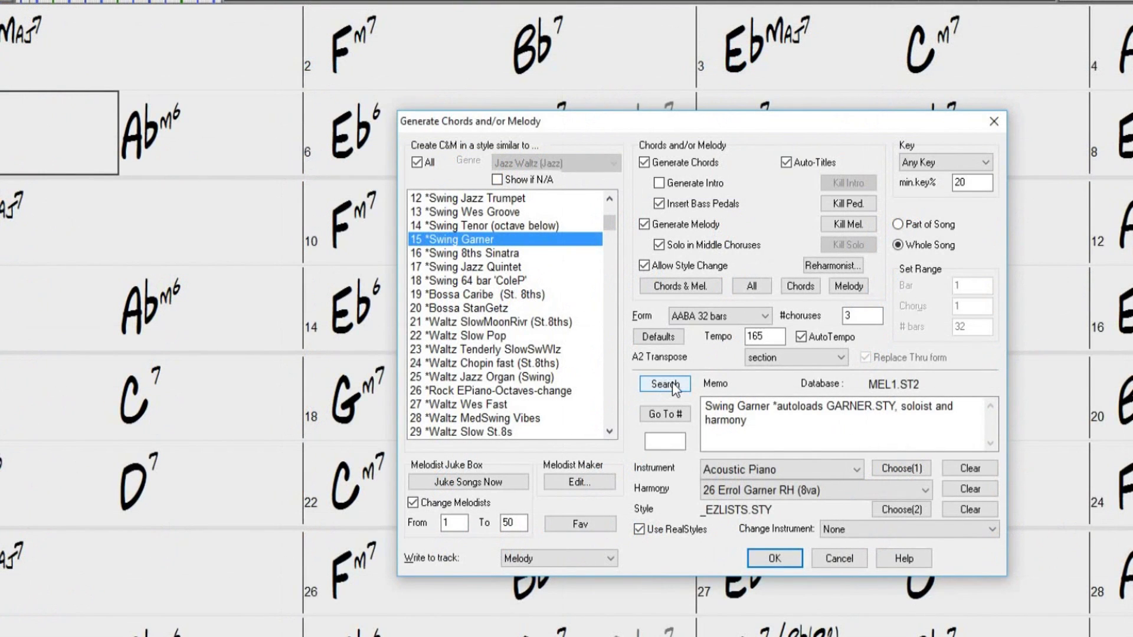
Step: Start a Melodist name search with 'waltz' as the search text
{"action": "left_click", "coordinate": [665, 384]}
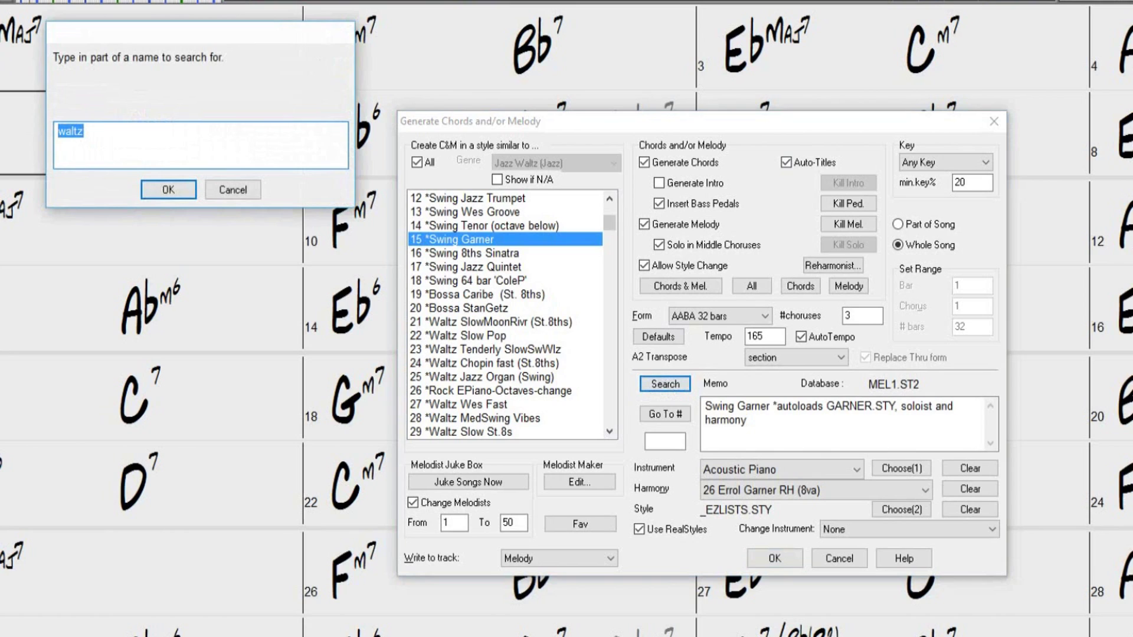
Step: Search melodists for 'swing jazz', go to #30 Waltz Med-Slow Trumpet, and turn RealStyles off
{"action": "type", "text": "swing jazz"}
{"action": "left_click", "coordinate": [168, 190]}
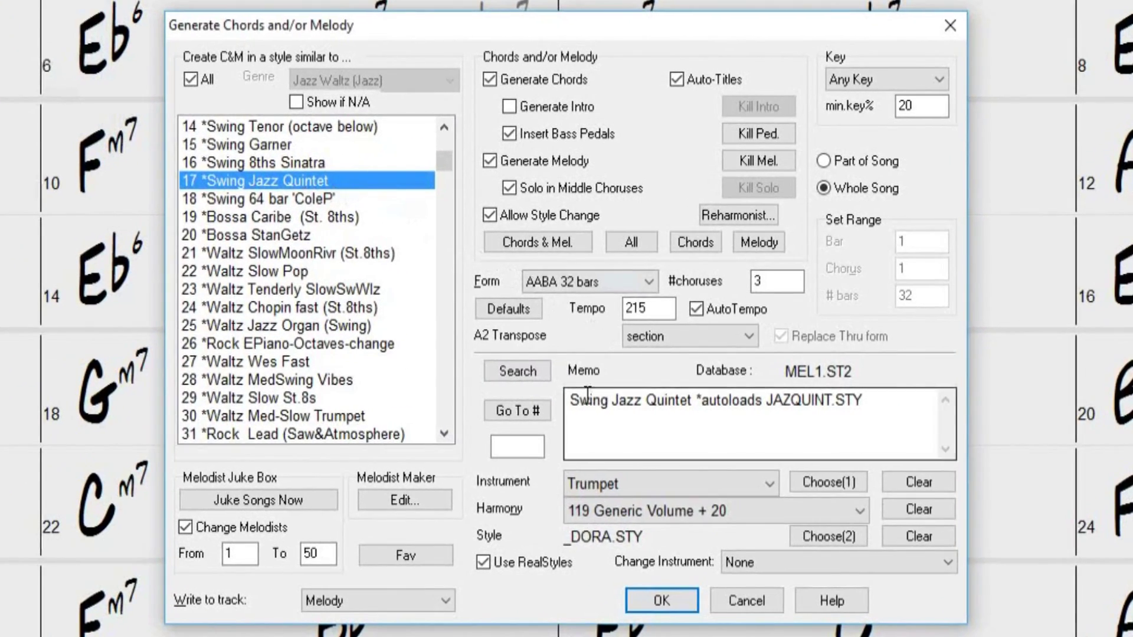
{"action": "left_click", "coordinate": [532, 446]}
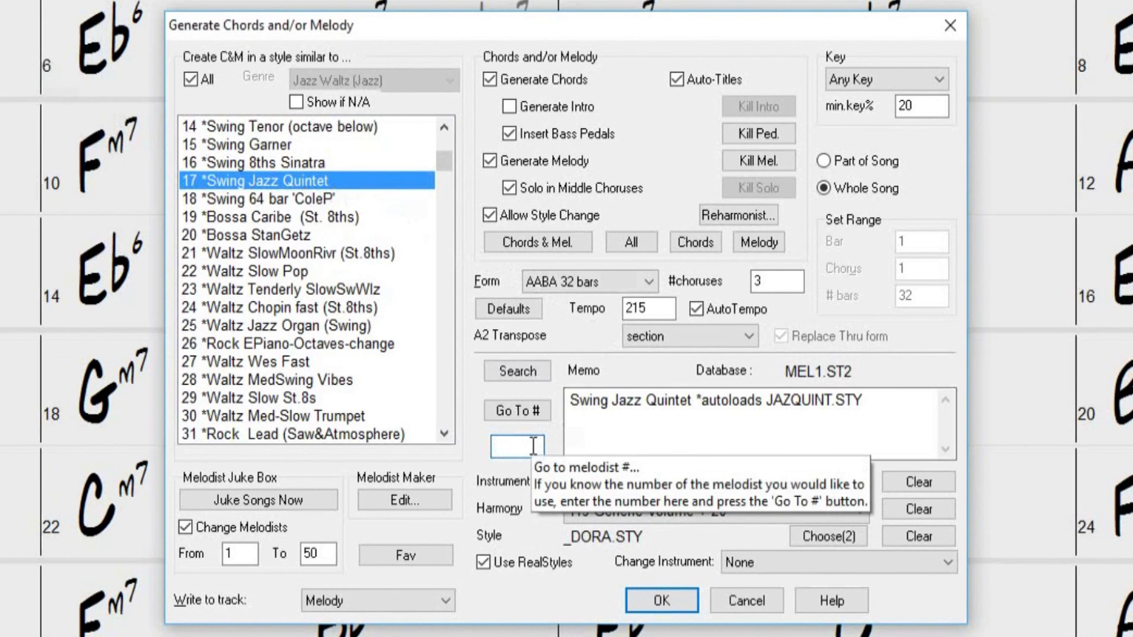
{"action": "type", "text": "30"}
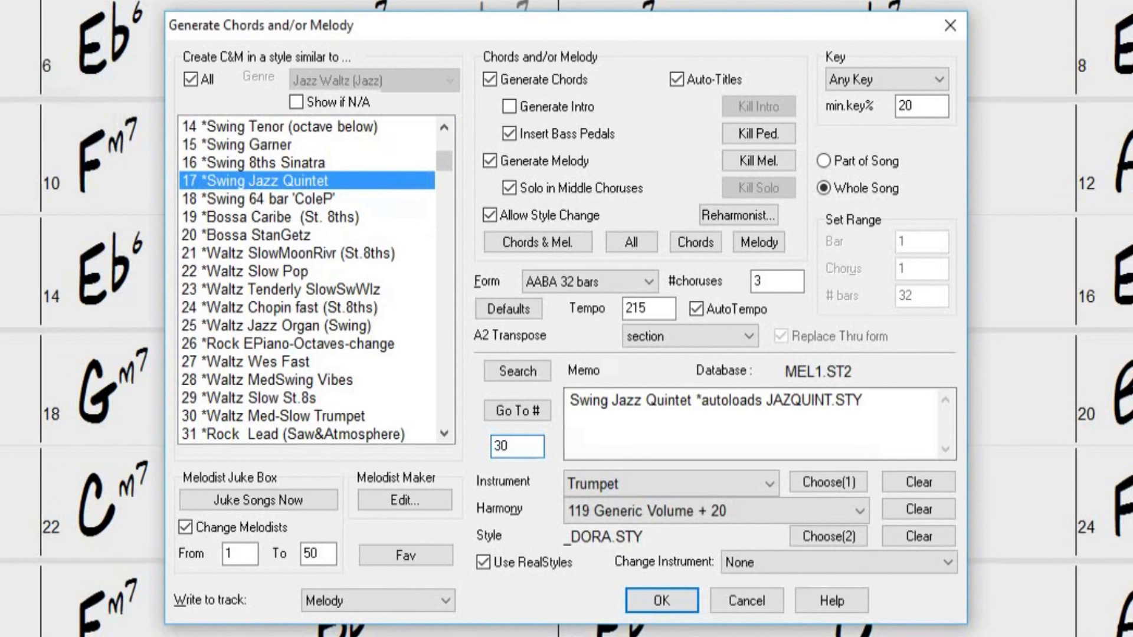
{"action": "left_click", "coordinate": [525, 415]}
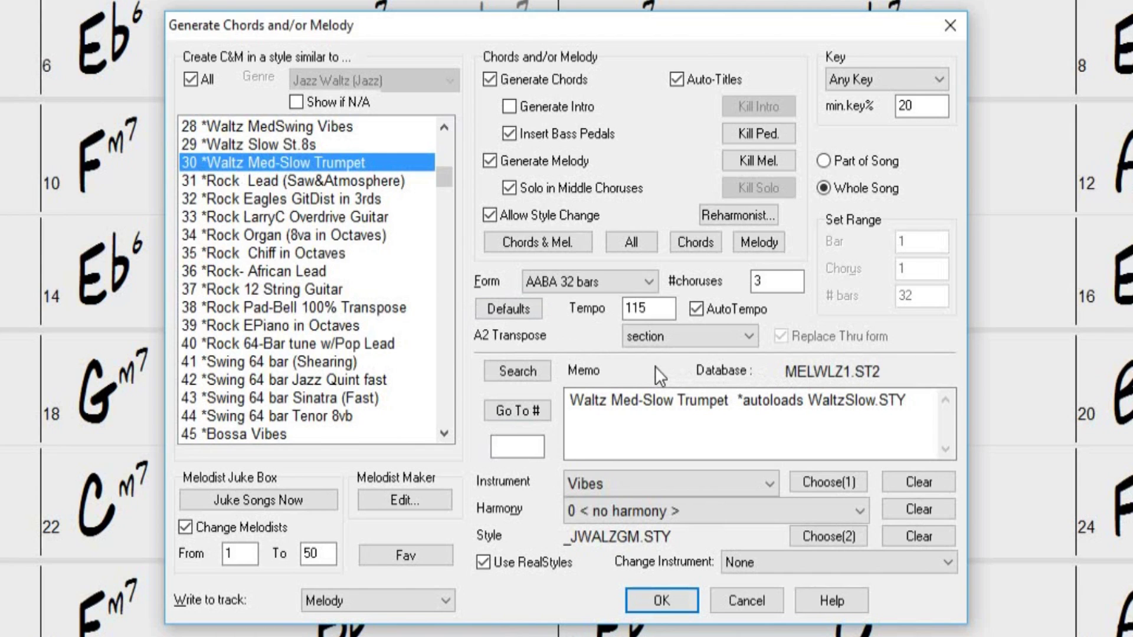
{"action": "mouse_move", "coordinate": [656, 370]}
{"action": "left_click", "coordinate": [483, 562]}
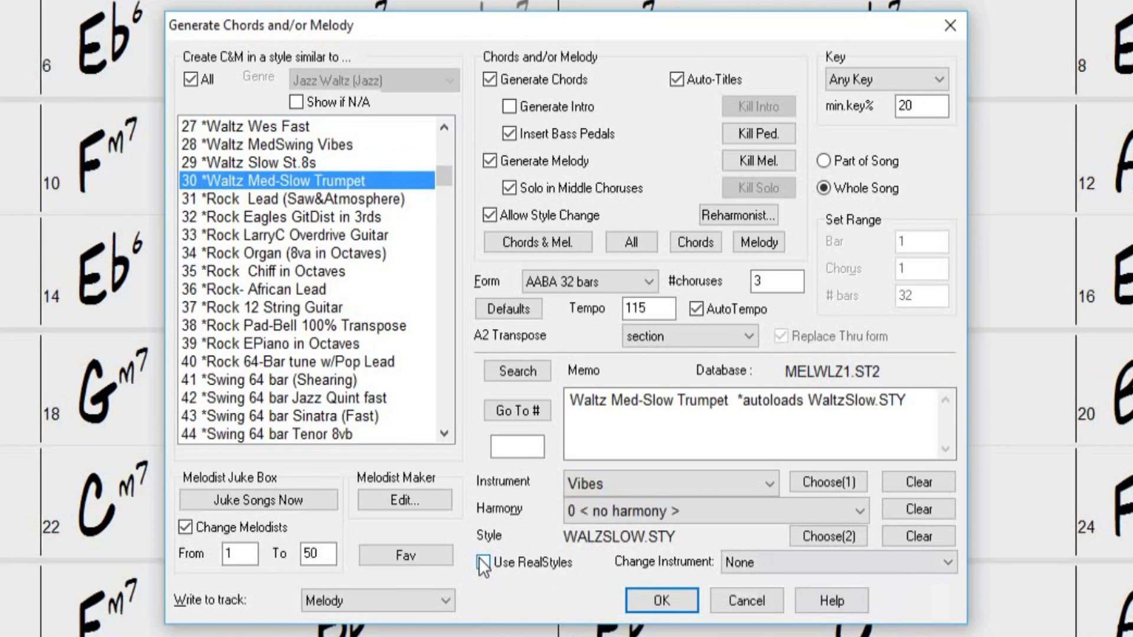
{"action": "left_click", "coordinate": [483, 563]}
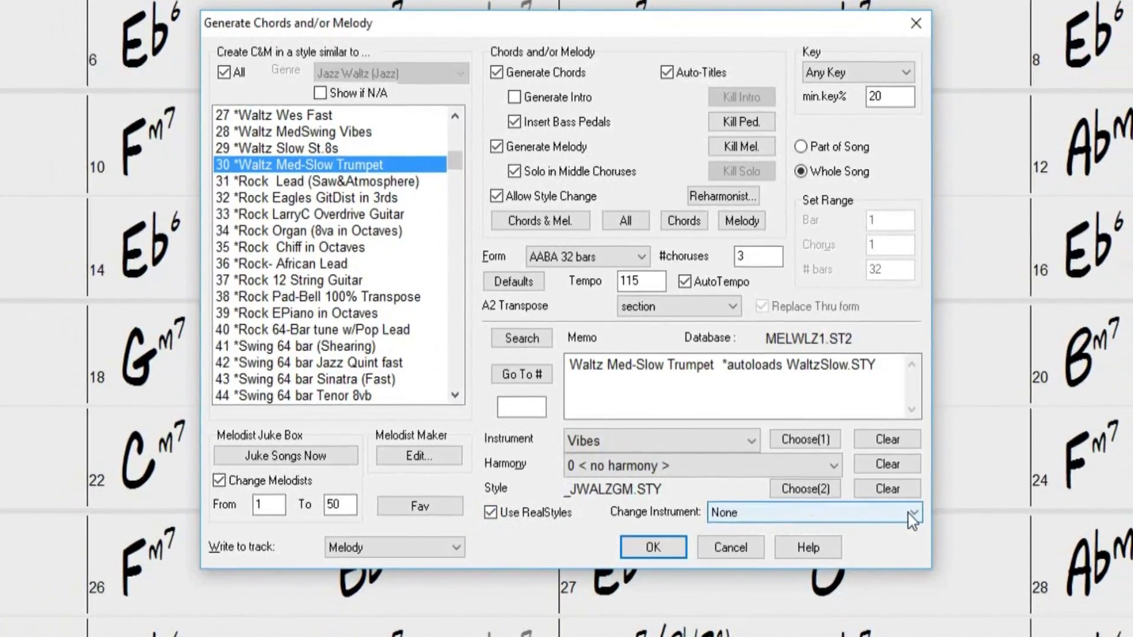
{"action": "left_click", "coordinate": [918, 530]}
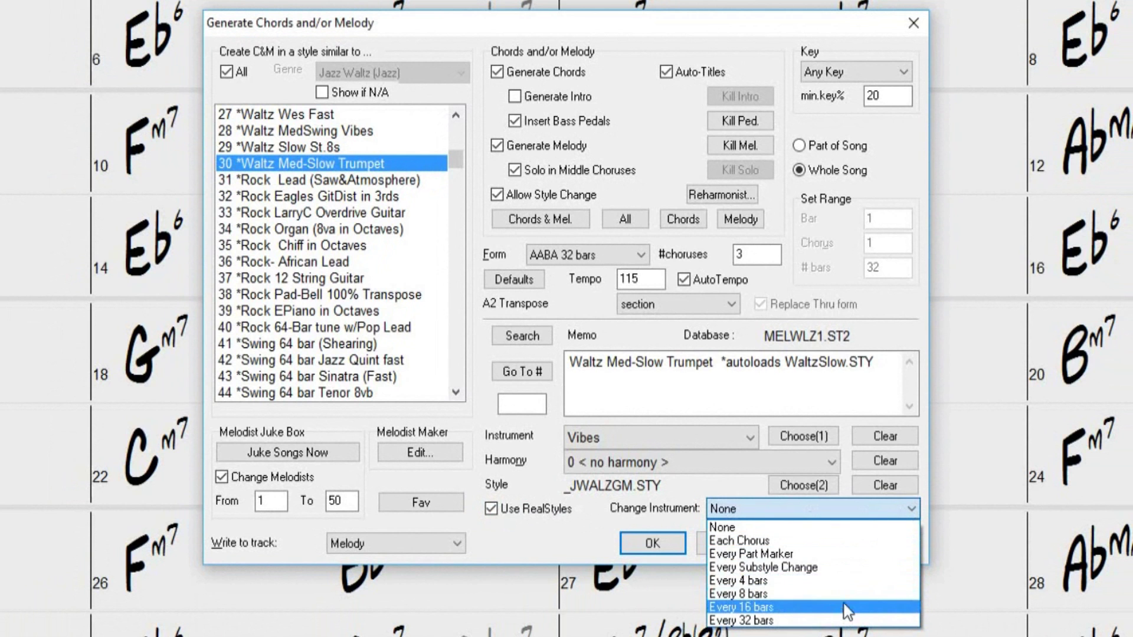
{"action": "left_click", "coordinate": [914, 509]}
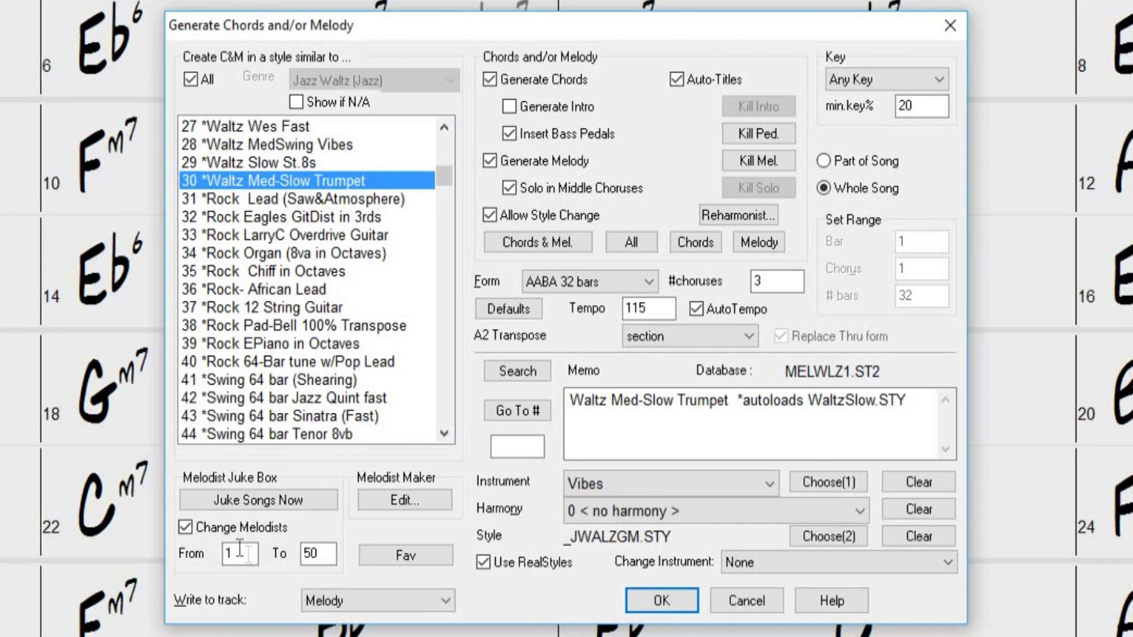
Step: Turn off Change Melodists, keep output on the Melody track, and show the Favorite Melodists list
{"action": "left_click", "coordinate": [184, 526]}
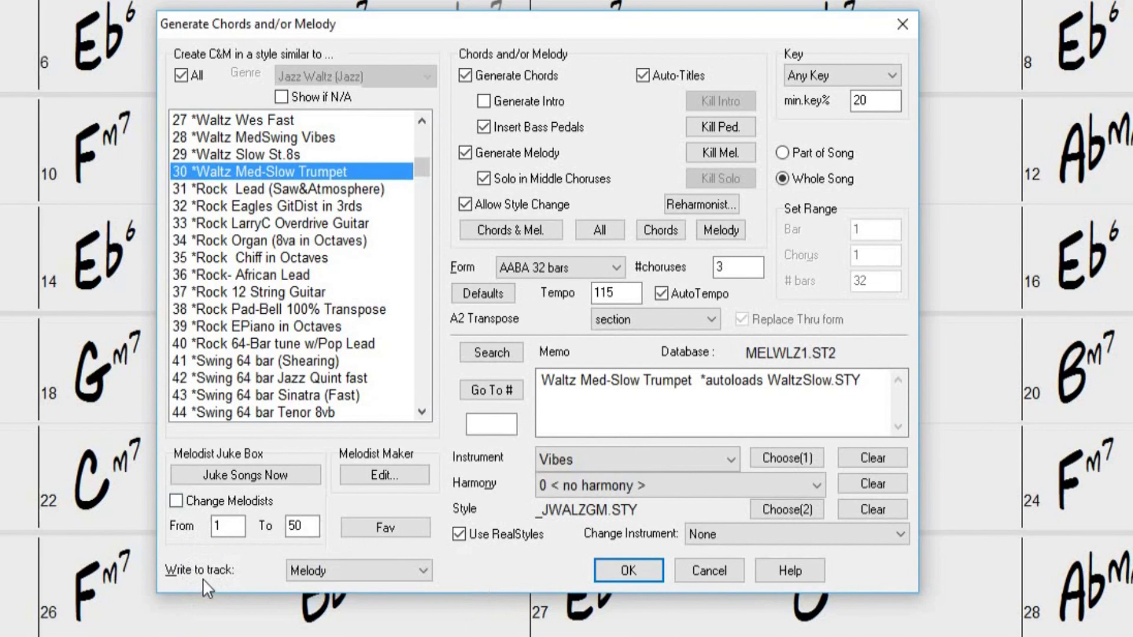
{"action": "left_click", "coordinate": [422, 570]}
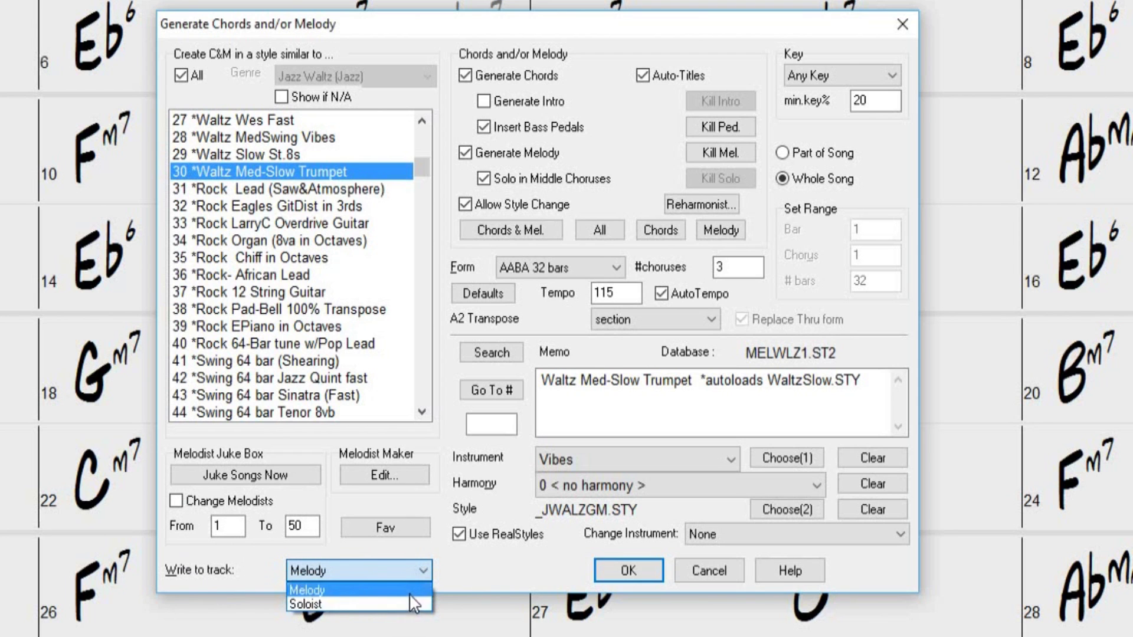
{"action": "left_click", "coordinate": [306, 590]}
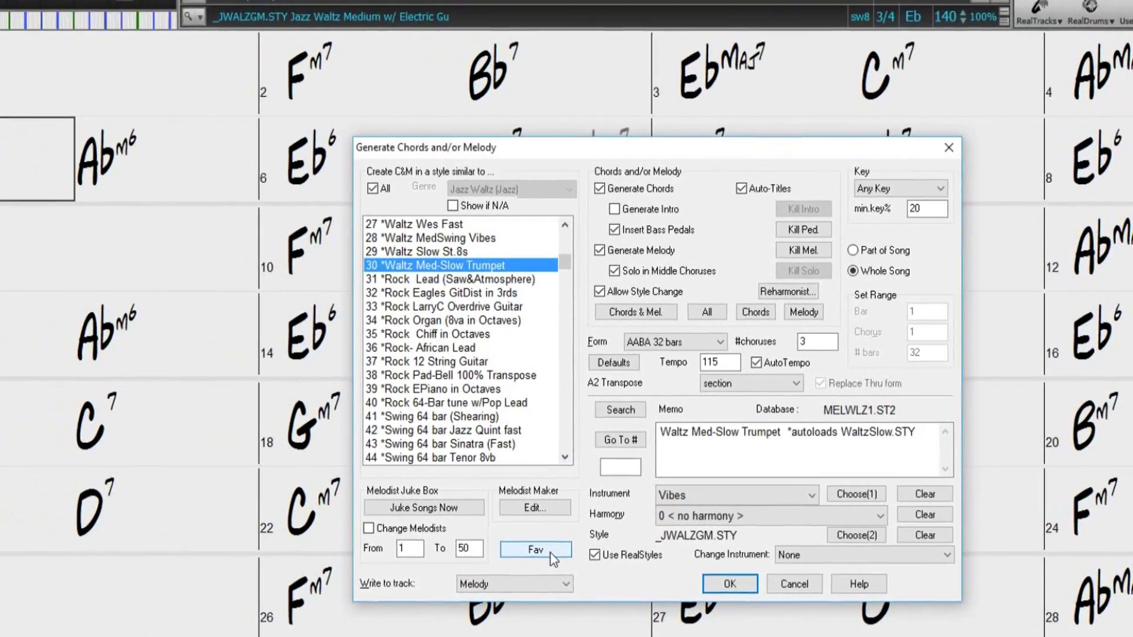
{"action": "left_click", "coordinate": [450, 537]}
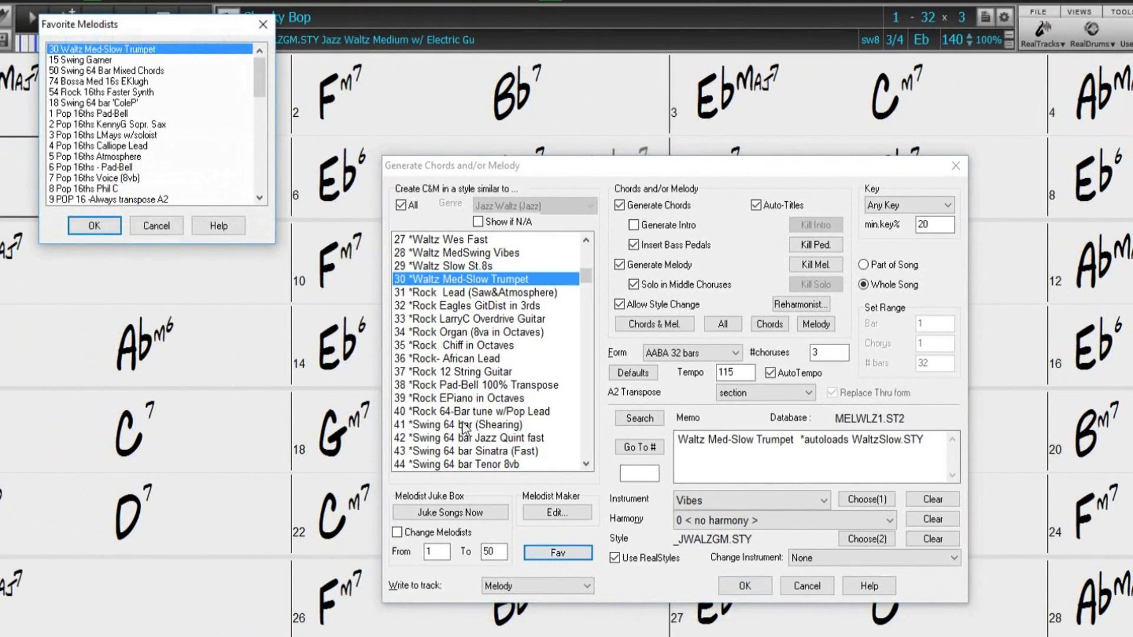
Step: Close the Favorite Melodists list, then open and close the Melodist Editor for Waltz Med-Slow Trumpet
{"action": "left_click_drag", "start_coordinate": [261, 73], "coordinate": [263, 174]}
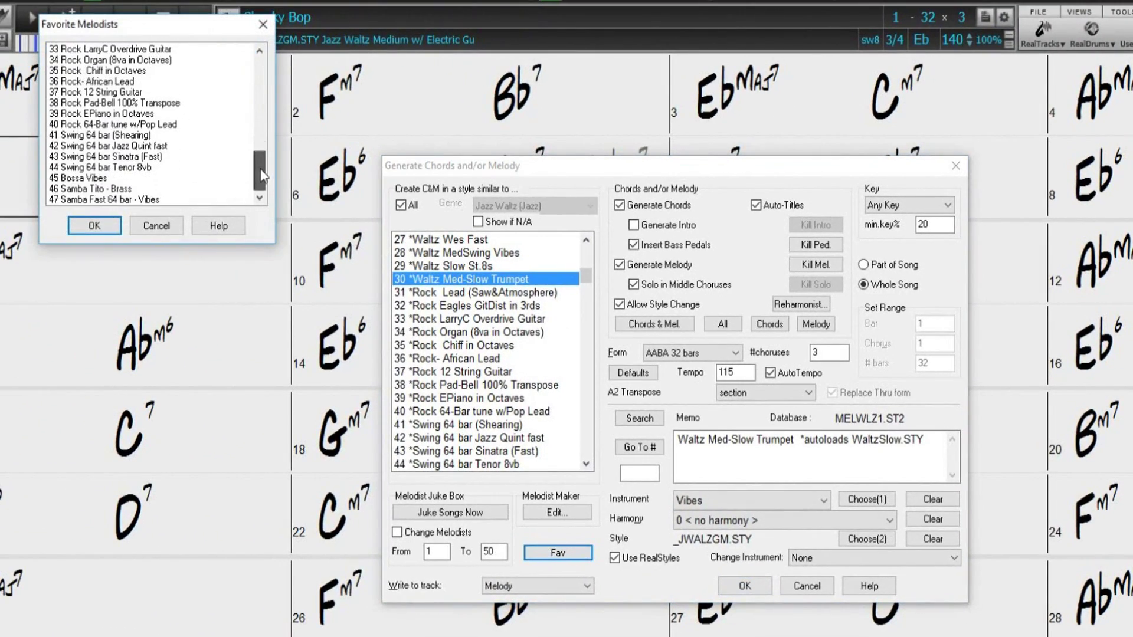
{"action": "left_click", "coordinate": [96, 226]}
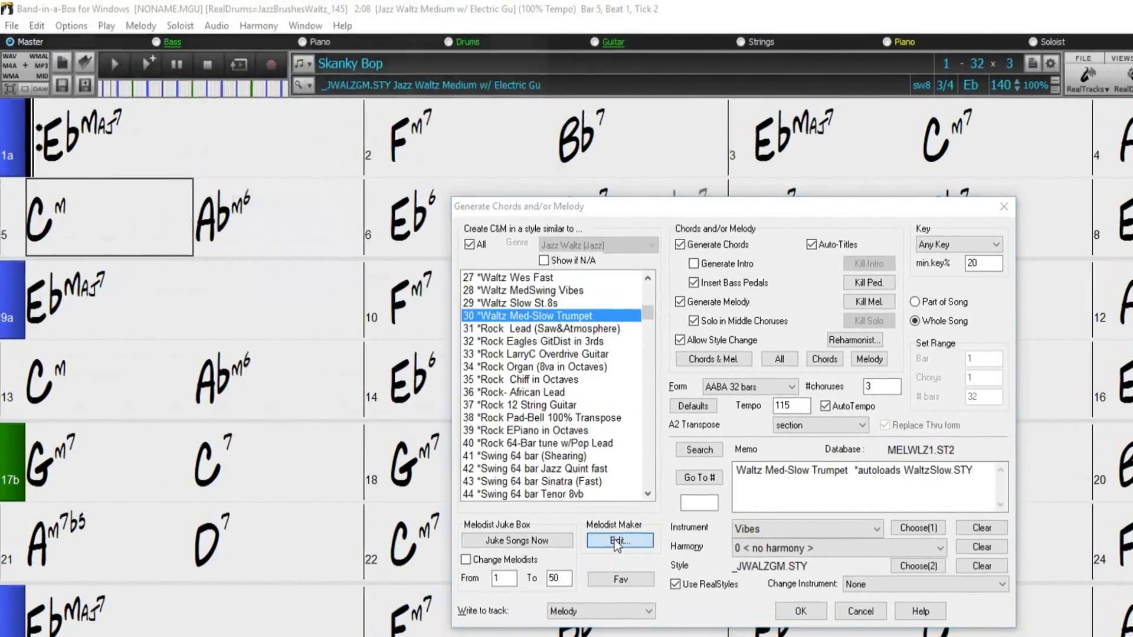
{"action": "left_click", "coordinate": [607, 536]}
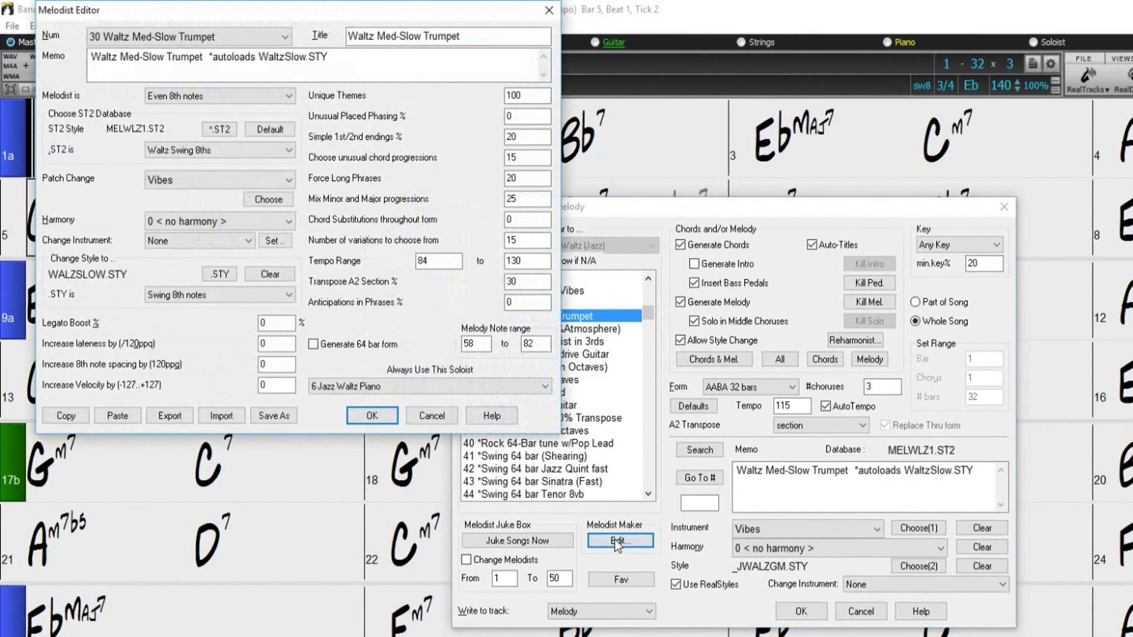
{"action": "left_click", "coordinate": [549, 10]}
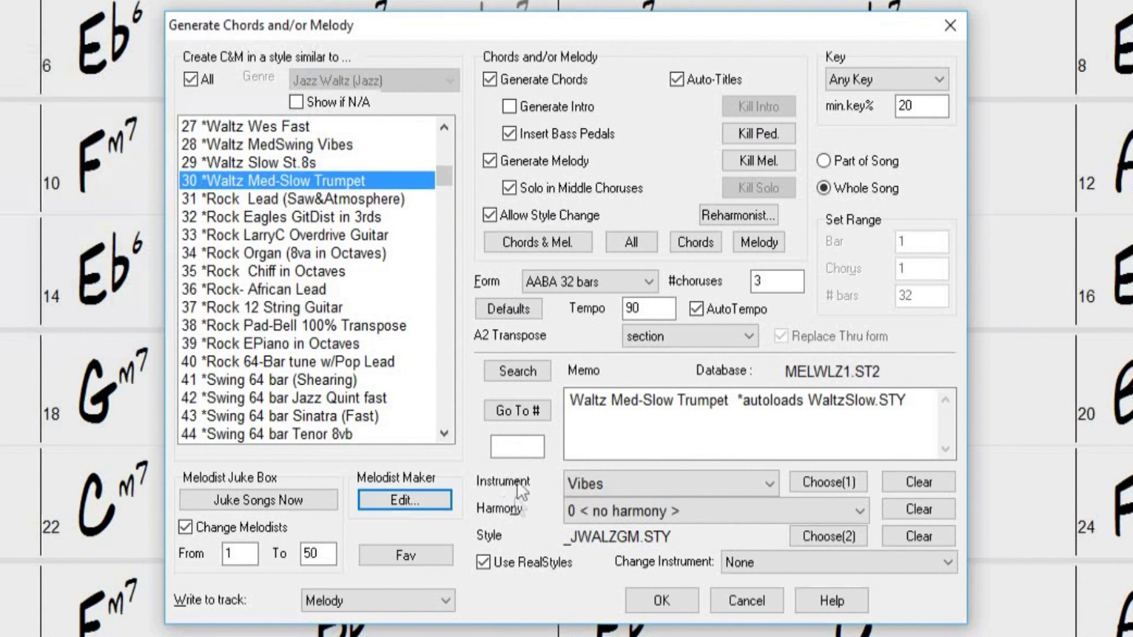
Step: Uncheck Generate Chords so only a new melody is generated over the existing chords
{"action": "left_click", "coordinate": [490, 78]}
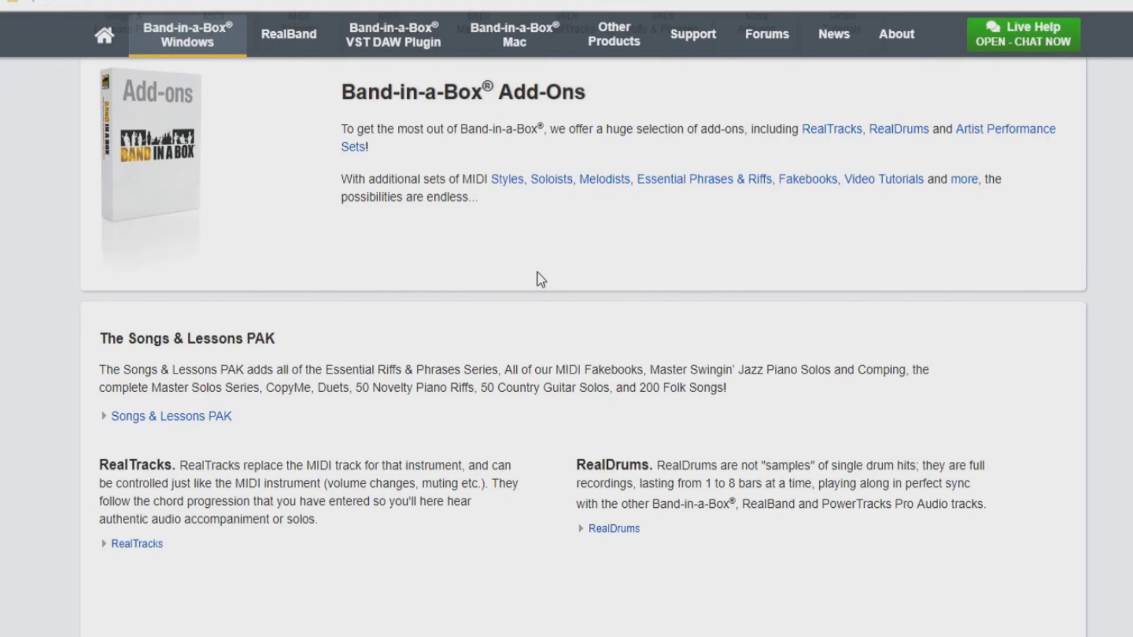
Step: Open the MIDI Melodist Sets page from Add-Ons and scroll through Sets 8 to 4
{"action": "scroll", "coordinate": [537, 272], "scroll_direction": "down", "scroll_amount": 10}
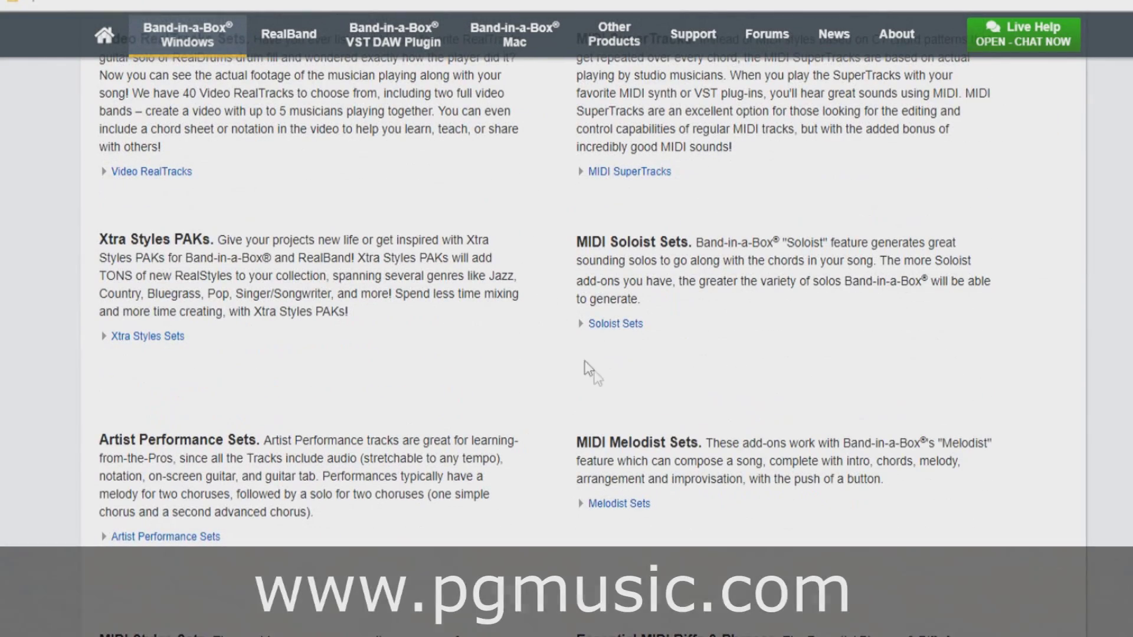
{"action": "left_click", "coordinate": [613, 510]}
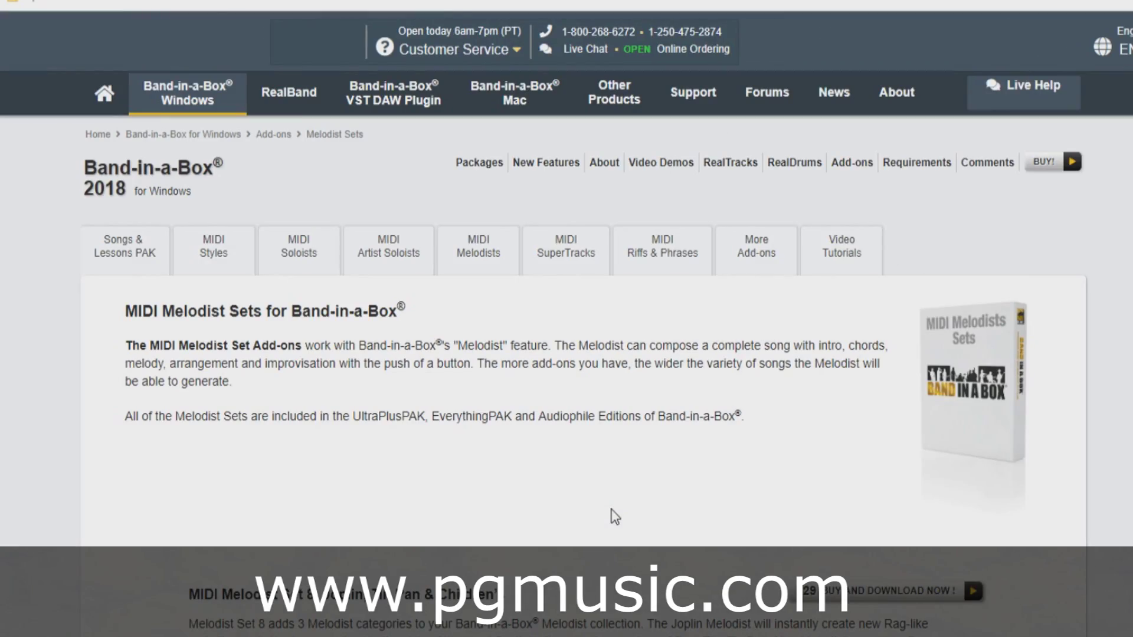
{"action": "scroll", "coordinate": [613, 516], "scroll_direction": "down", "scroll_amount": 8}
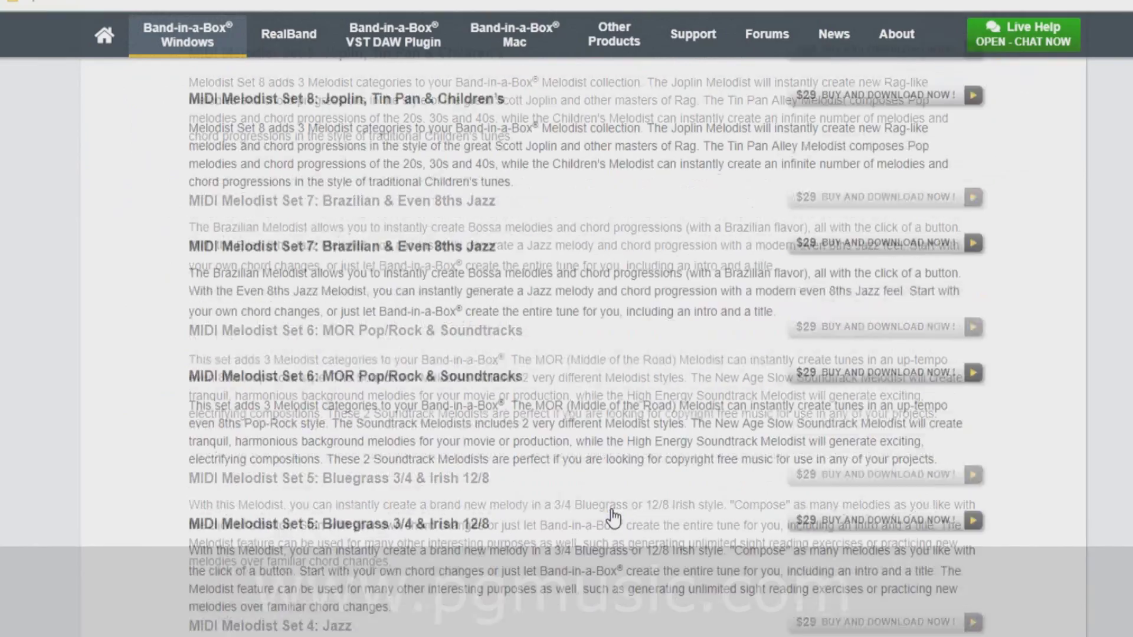